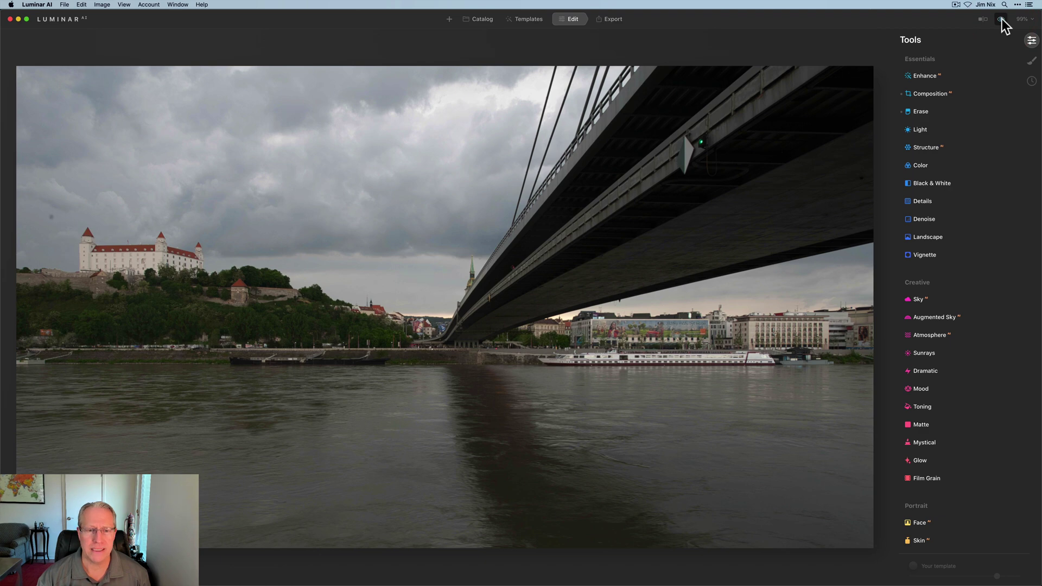
- Raise the Enhance AI Accent slider for a stronger overall enhancement
{"action": "left_click", "coordinate": [1002, 19]}
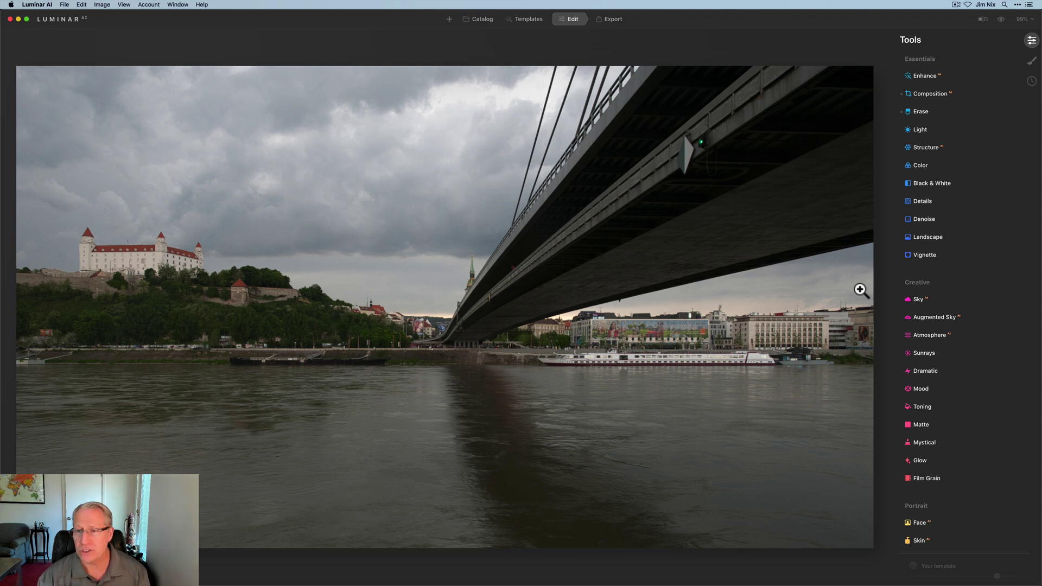
{"action": "left_click", "coordinate": [930, 76]}
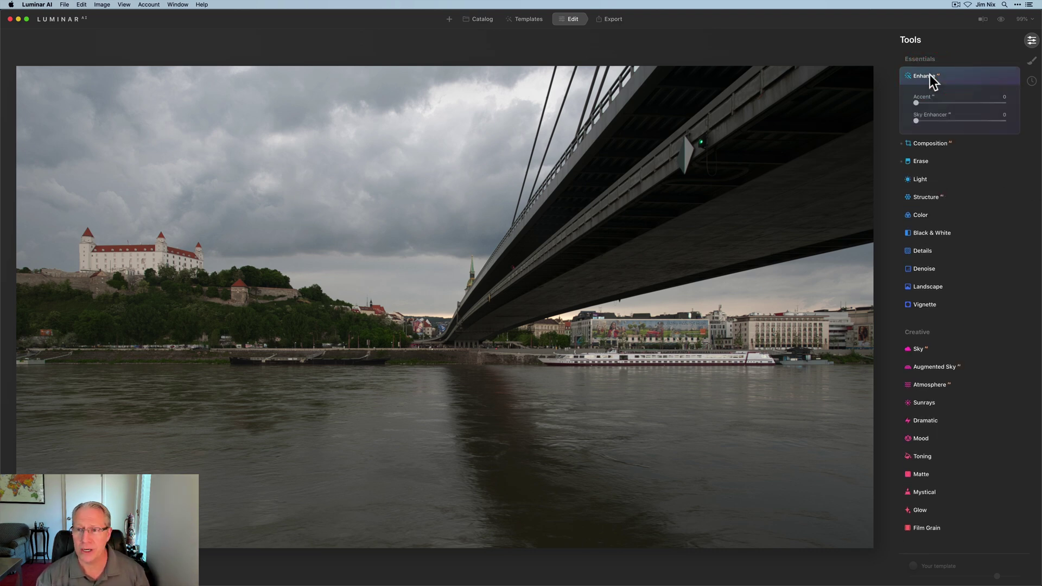
{"action": "left_click_drag", "start_coordinate": [917, 103], "coordinate": [993, 98]}
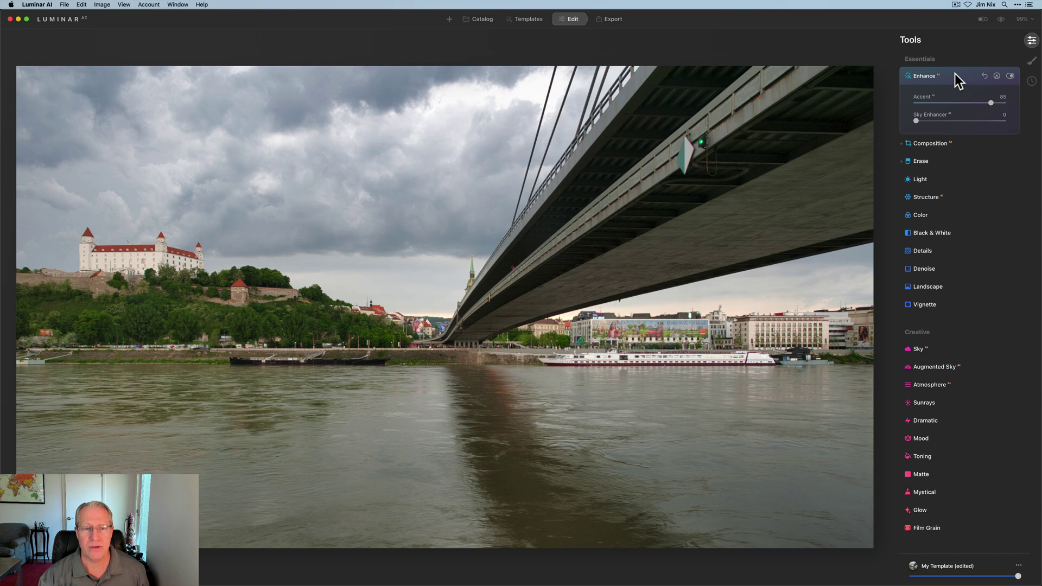
{"action": "left_click", "coordinate": [955, 75]}
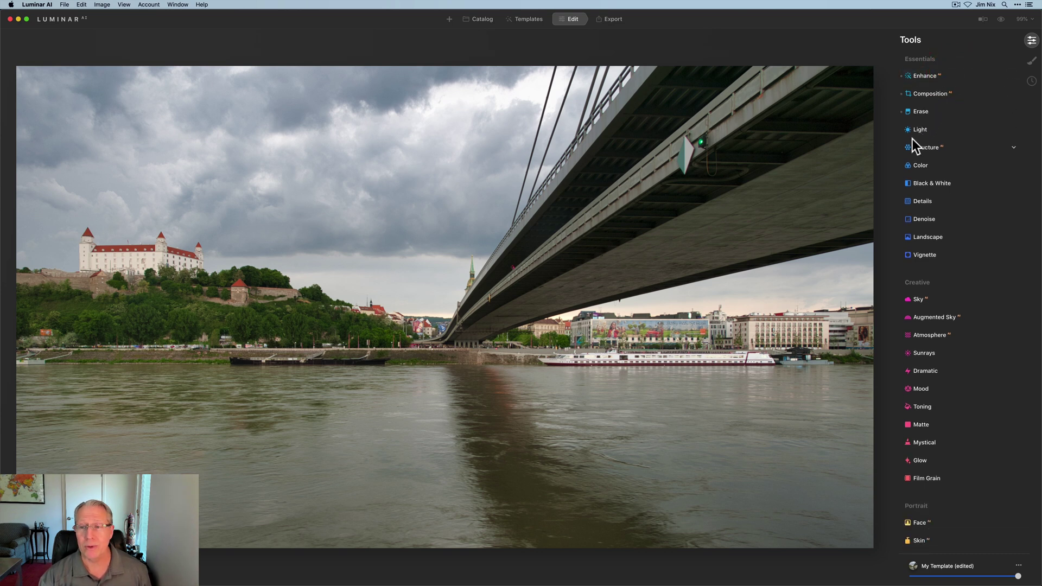
- Set Light temperature to 5124, tint 9, exposure -0.44 and smart contrast 43
{"action": "left_click", "coordinate": [927, 129]}
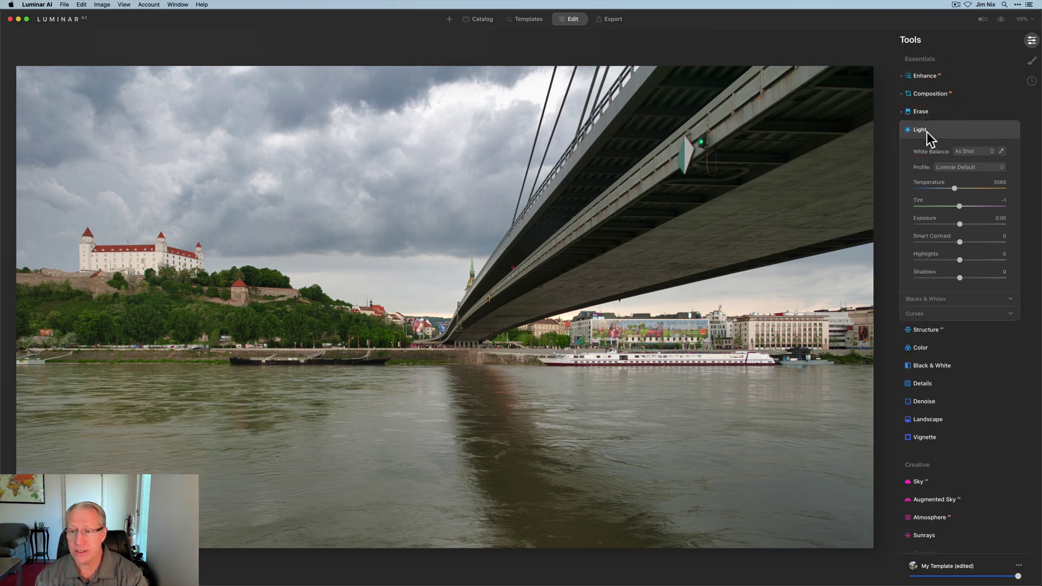
{"action": "left_click_drag", "start_coordinate": [954, 189], "coordinate": [949, 187]}
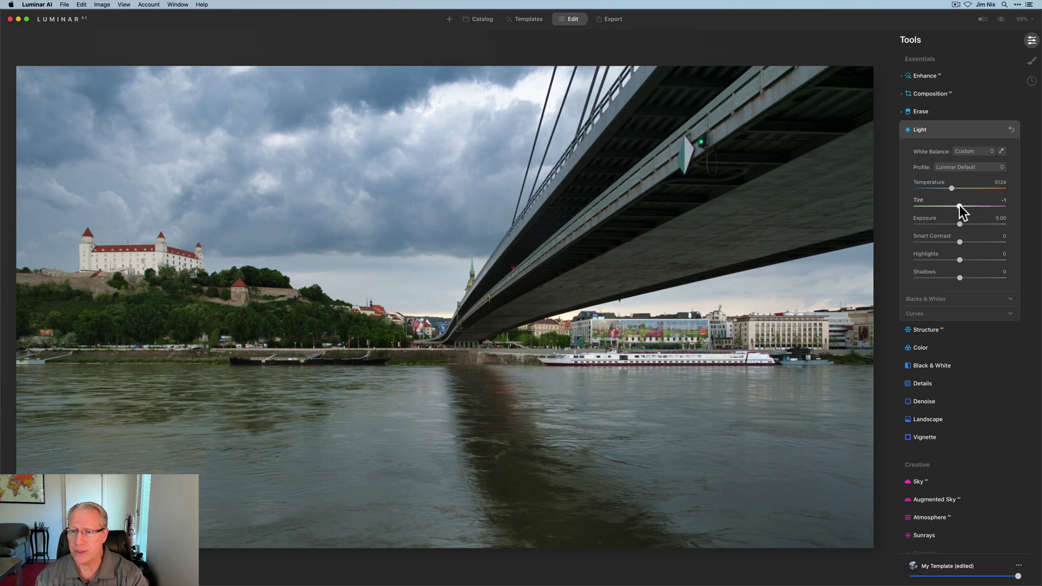
{"action": "left_click_drag", "start_coordinate": [959, 206], "coordinate": [964, 206]}
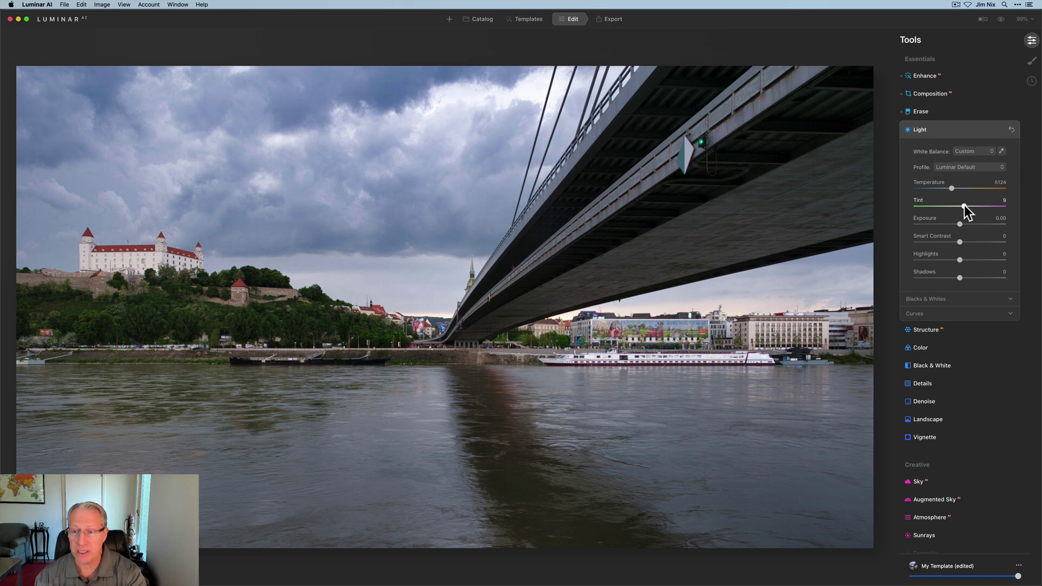
{"action": "left_click_drag", "start_coordinate": [958, 223], "coordinate": [955, 224]}
{"action": "left_click_drag", "start_coordinate": [959, 242], "coordinate": [978, 241]}
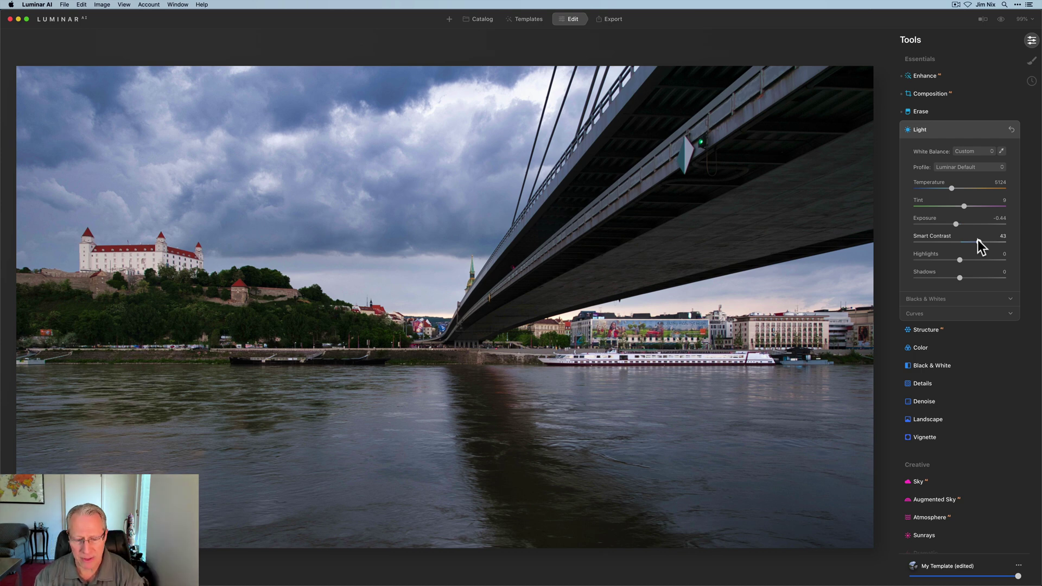
- Set Structure Amount to -45 and restrict it to the river with a gradient mask
{"action": "left_click", "coordinate": [955, 330]}
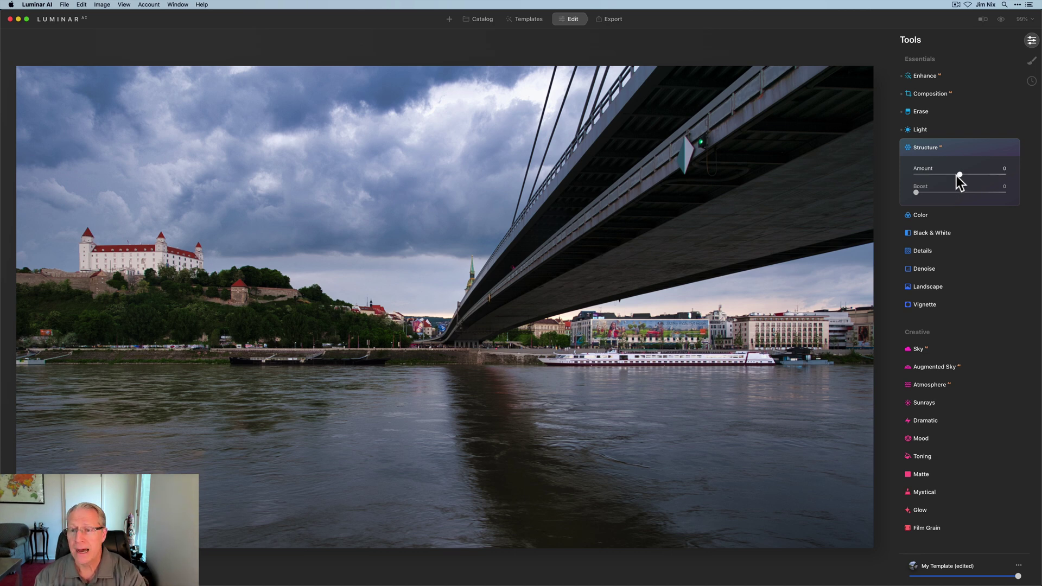
{"action": "left_click_drag", "start_coordinate": [959, 175], "coordinate": [939, 174]}
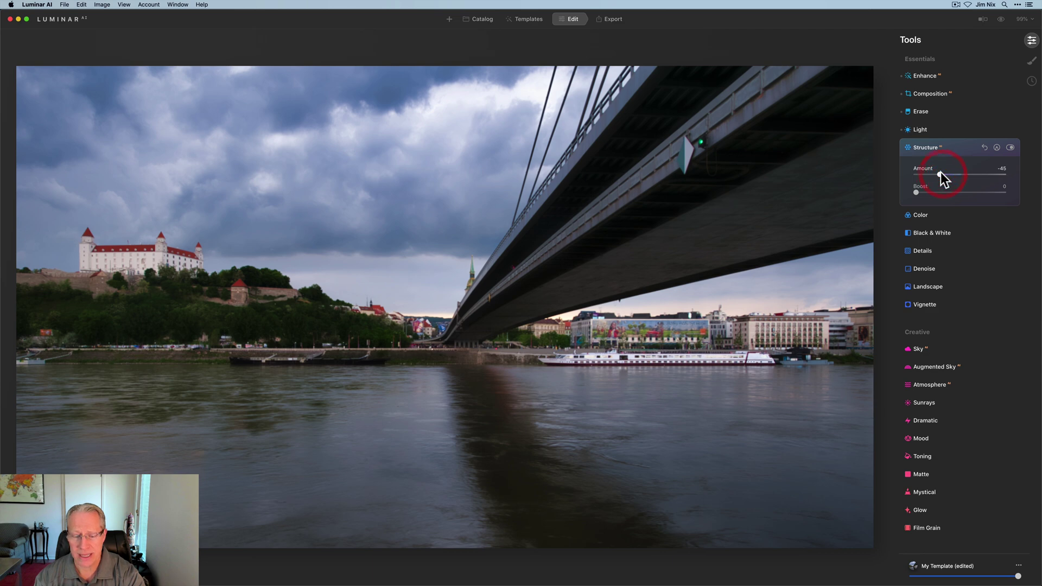
{"action": "left_click", "coordinate": [996, 147]}
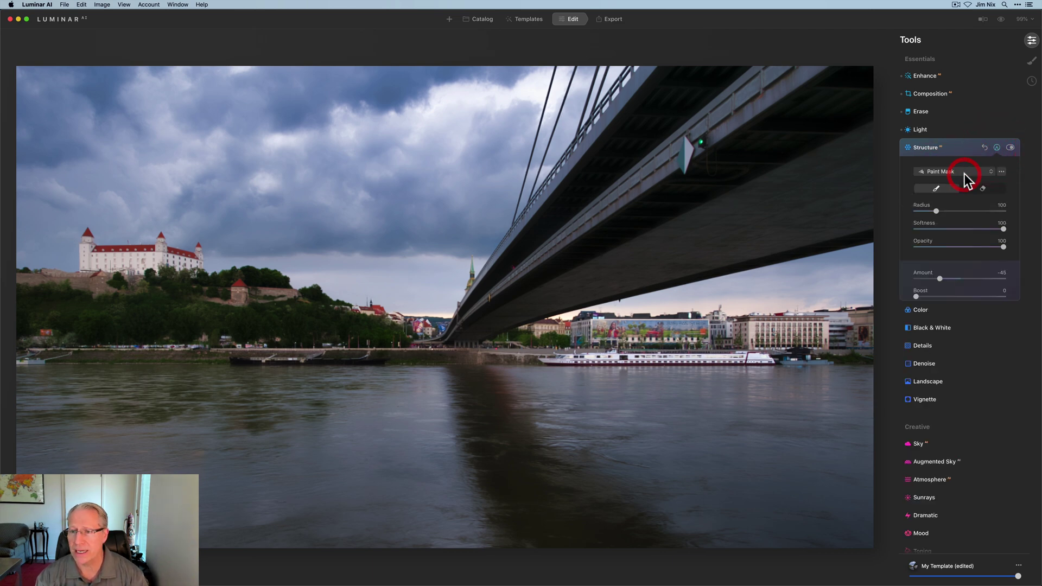
{"action": "left_click", "coordinate": [965, 173]}
{"action": "left_click", "coordinate": [960, 193]}
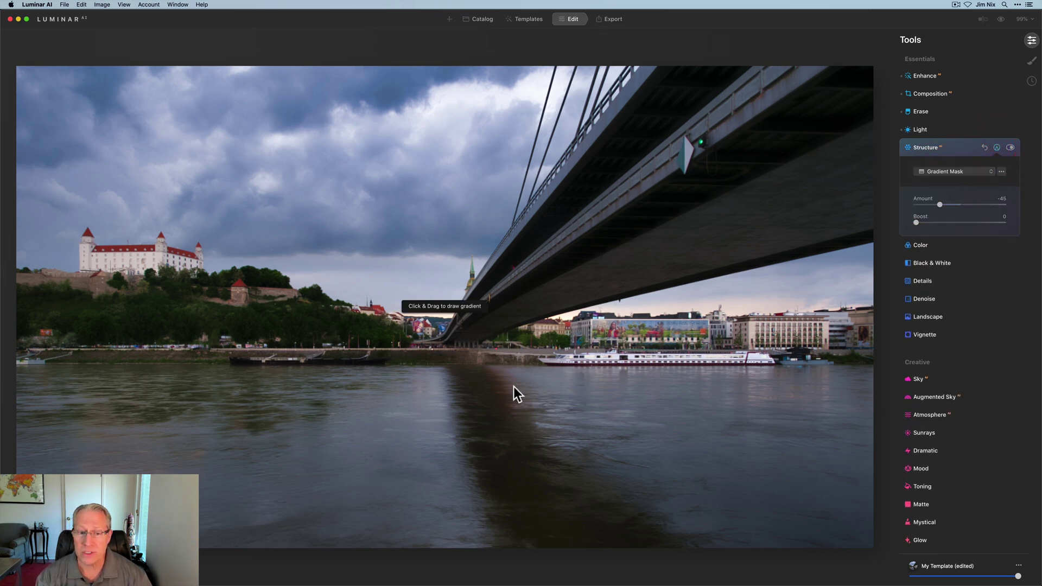
{"action": "left_click", "coordinate": [439, 383]}
{"action": "left_click_drag", "start_coordinate": [438, 382], "coordinate": [437, 369]}
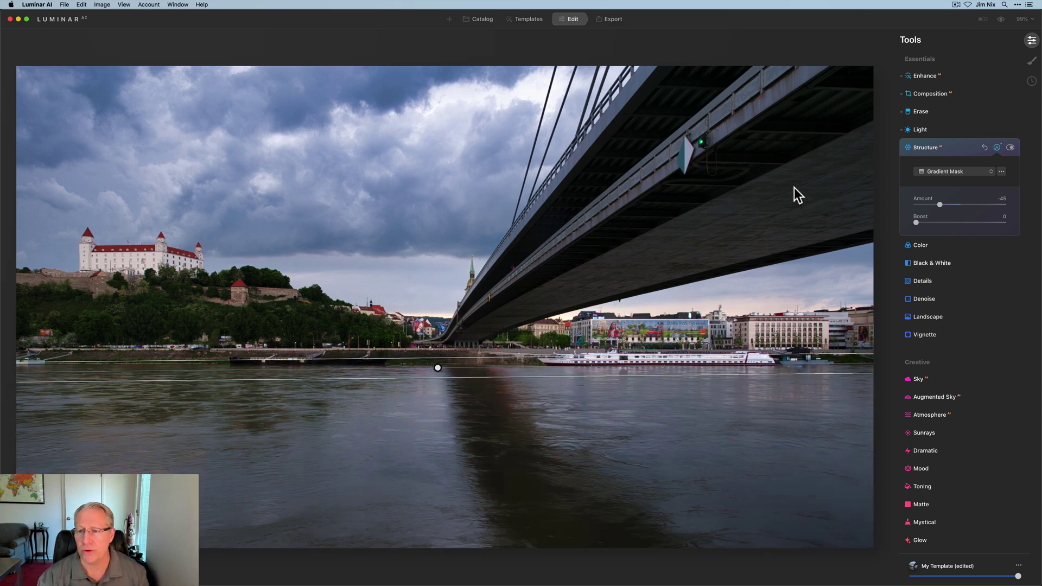
{"action": "left_click", "coordinate": [996, 147]}
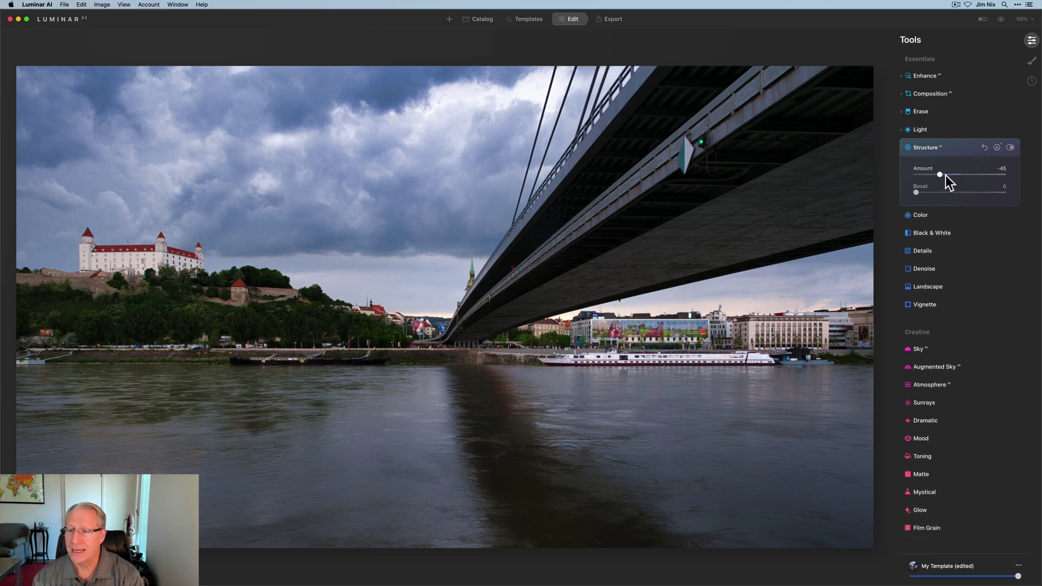
- Nudge Vibrance up slightly and drop HSL Blue saturation to about -75
{"action": "left_click", "coordinate": [929, 218]}
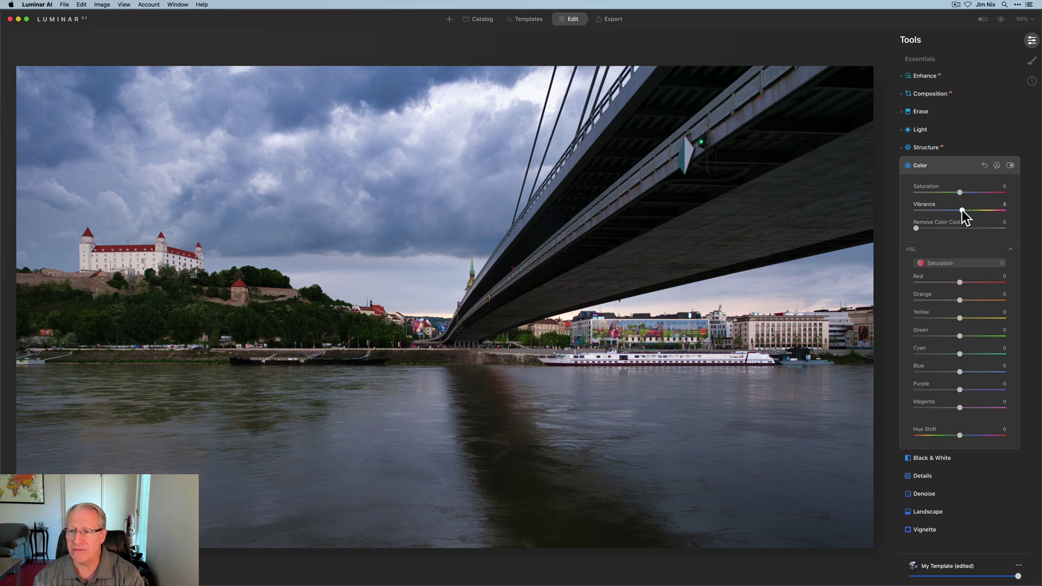
{"action": "left_click_drag", "start_coordinate": [962, 210], "coordinate": [962, 210]}
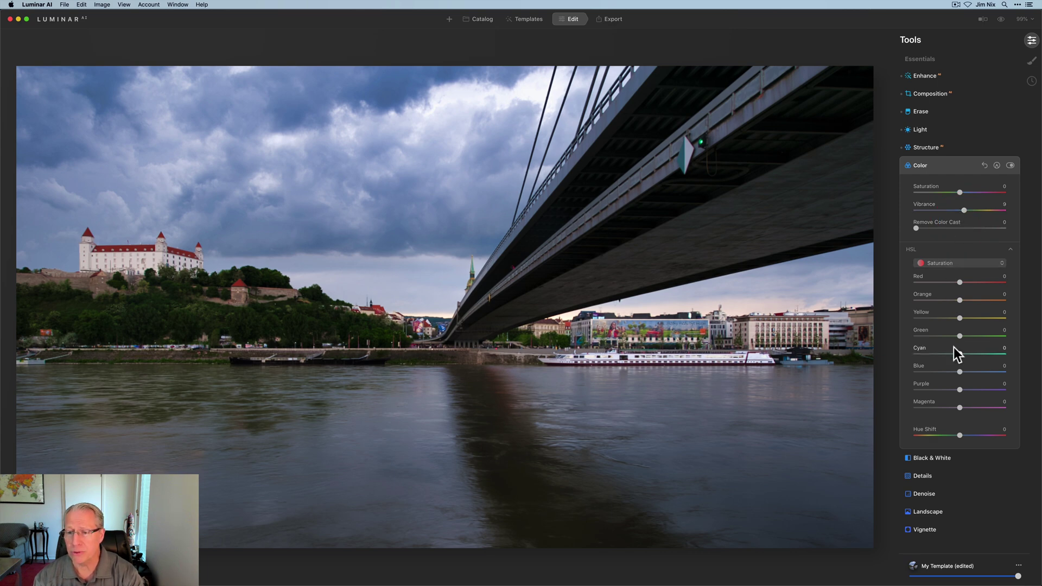
{"action": "left_click_drag", "start_coordinate": [959, 372], "coordinate": [934, 372]}
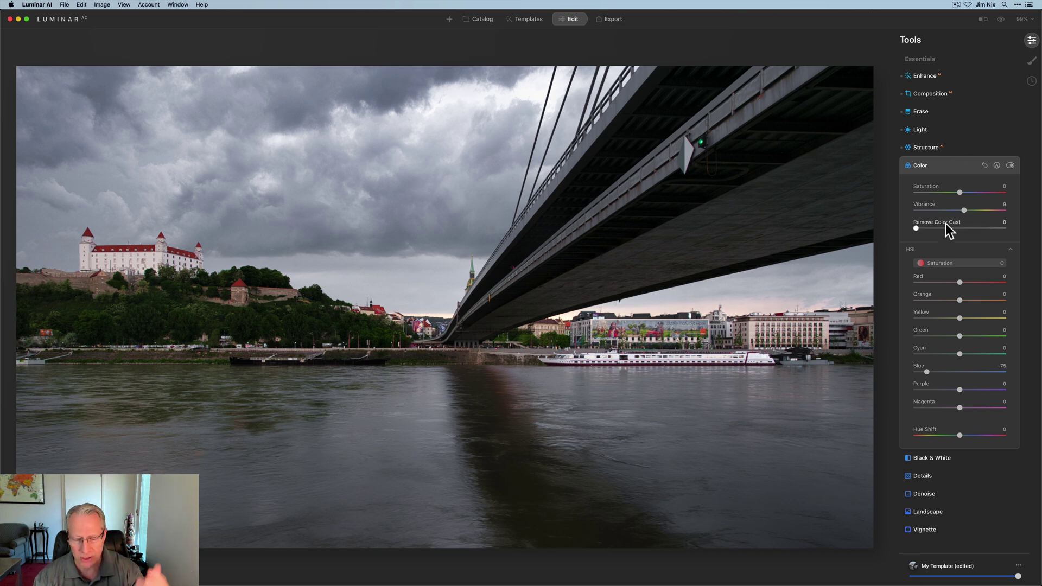
- Apply Landscape Golden Hour at 52, checking detail at 100% and toggling it to compare
{"action": "scroll", "coordinate": [955, 340], "scroll_direction": "down", "scroll_amount": 5}
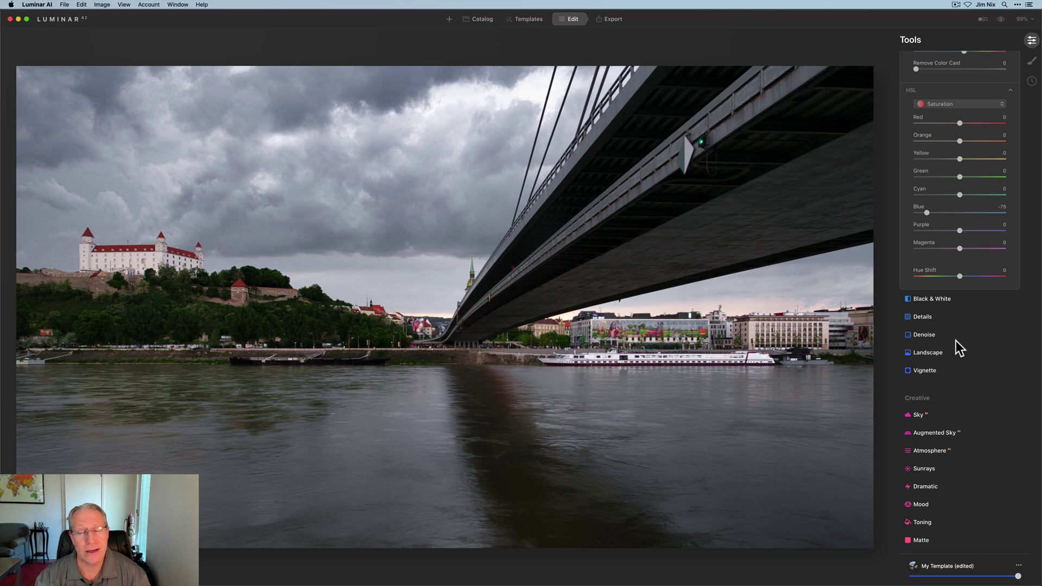
{"action": "left_click", "coordinate": [939, 352]}
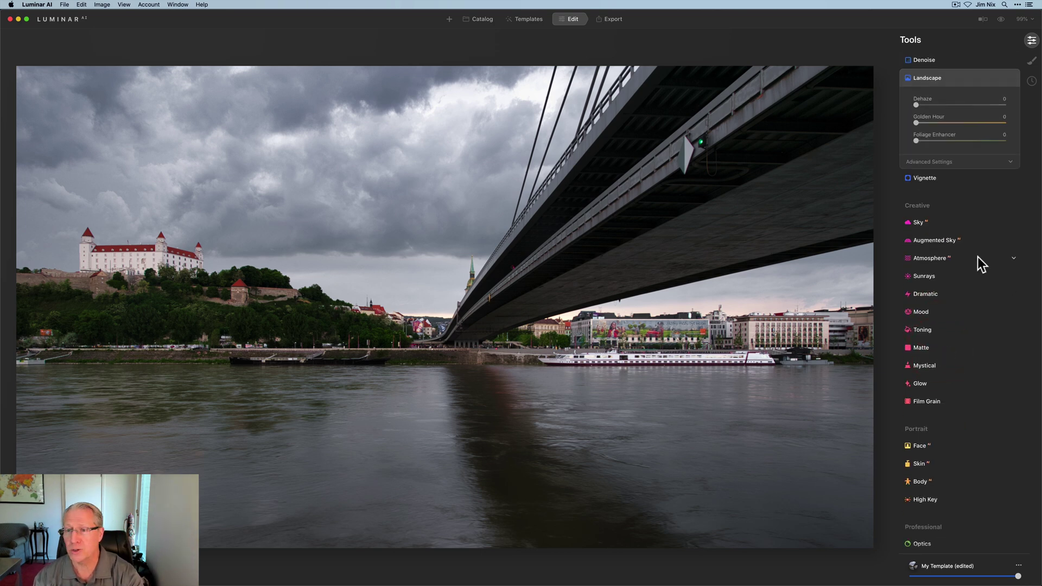
{"action": "left_click_drag", "start_coordinate": [916, 122], "coordinate": [962, 122]}
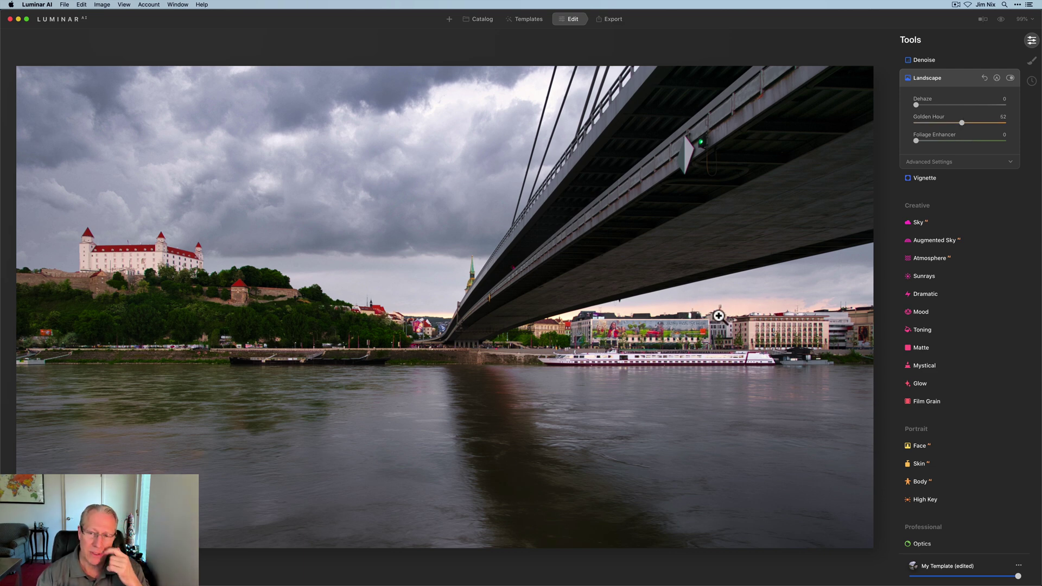
{"action": "left_click", "coordinate": [738, 315]}
{"action": "left_click", "coordinate": [736, 323]}
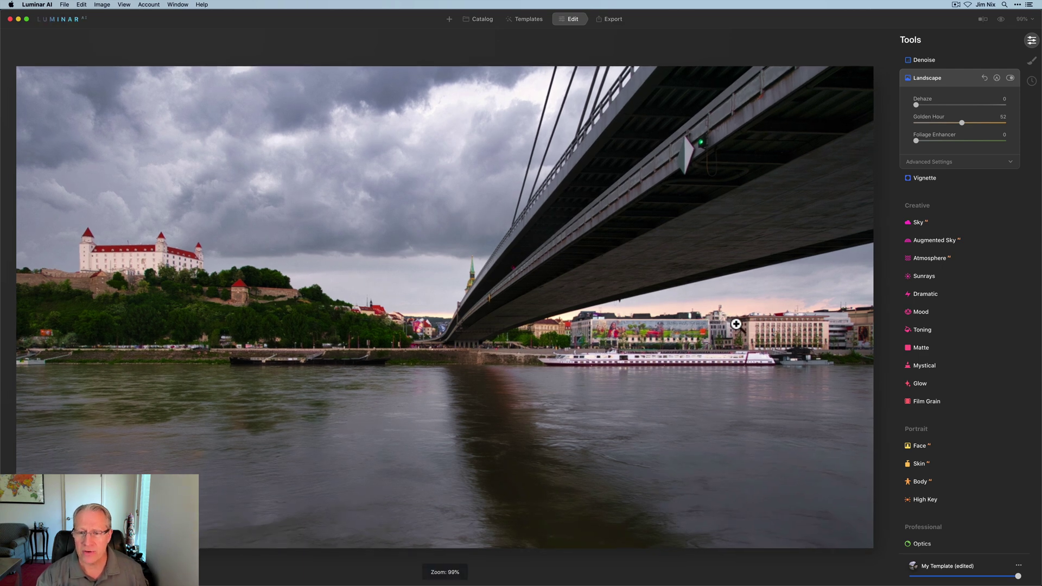
{"action": "left_click", "coordinate": [1010, 78]}
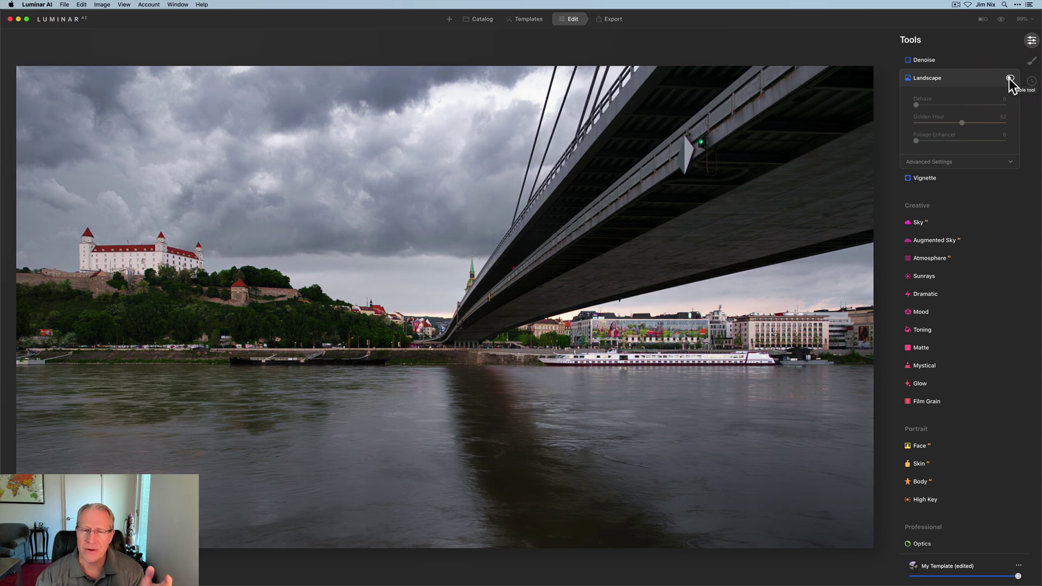
{"action": "left_click", "coordinate": [1009, 78]}
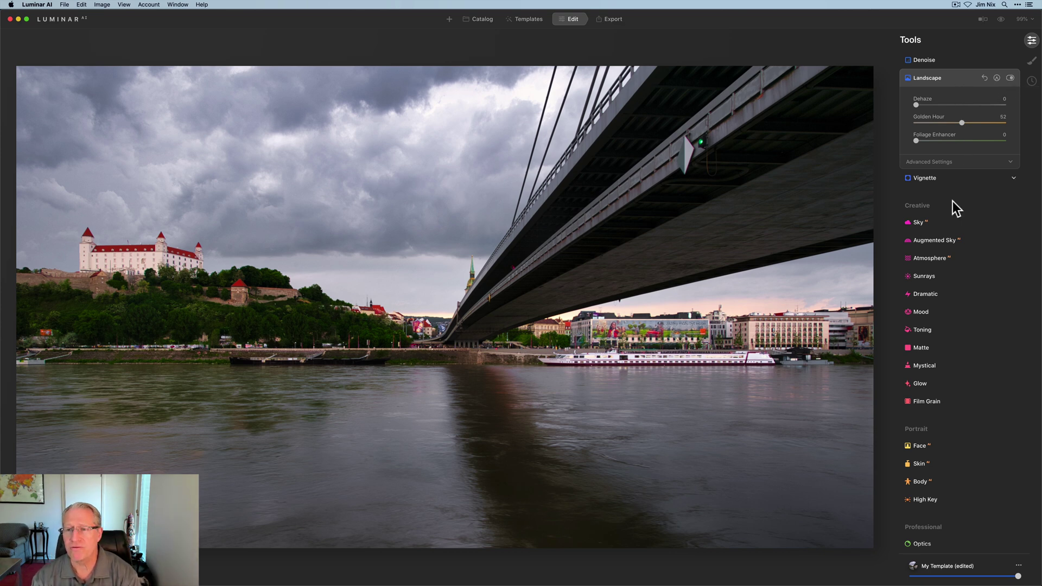
- Set Supercontrast highlights contrast 50, midtones 58 and shadows 71, then compare before and after
{"action": "scroll", "coordinate": [958, 240], "scroll_direction": "down", "scroll_amount": 3}
{"action": "left_click", "coordinate": [939, 491]}
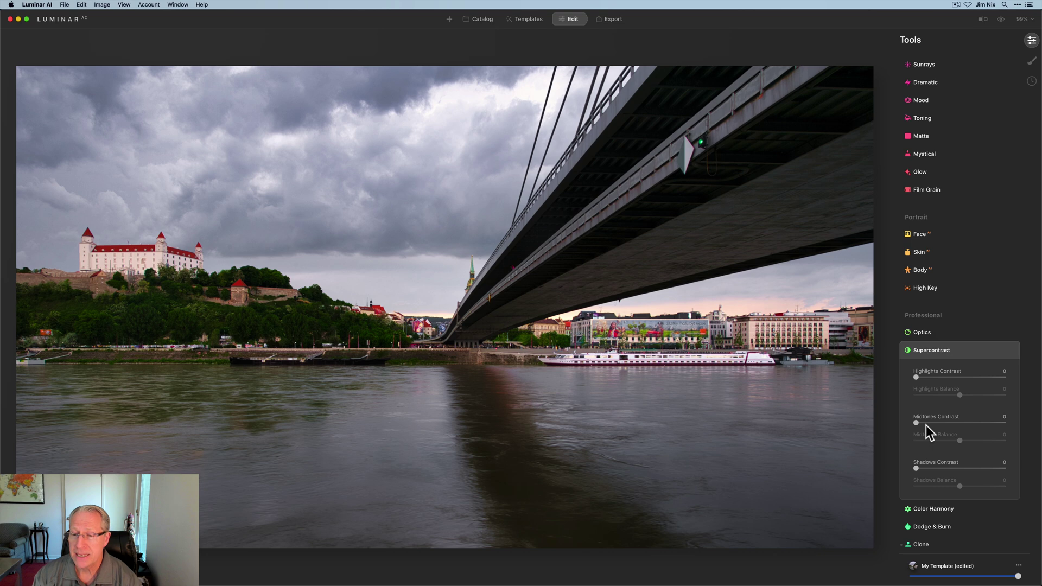
{"action": "left_click_drag", "start_coordinate": [917, 376], "coordinate": [962, 376]}
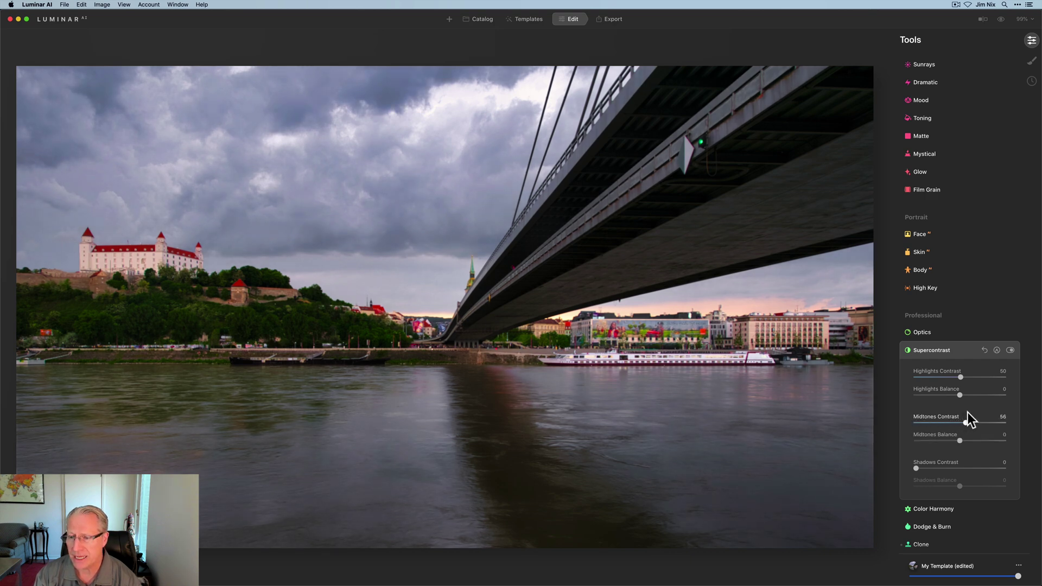
{"action": "left_click_drag", "start_coordinate": [967, 411], "coordinate": [968, 412]}
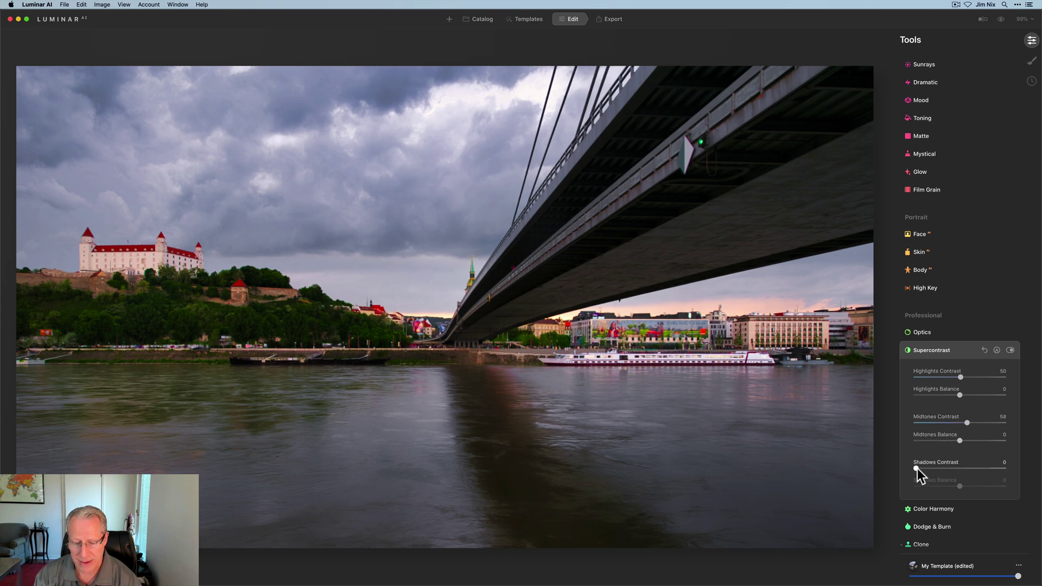
{"action": "left_click_drag", "start_coordinate": [917, 468], "coordinate": [972, 468]}
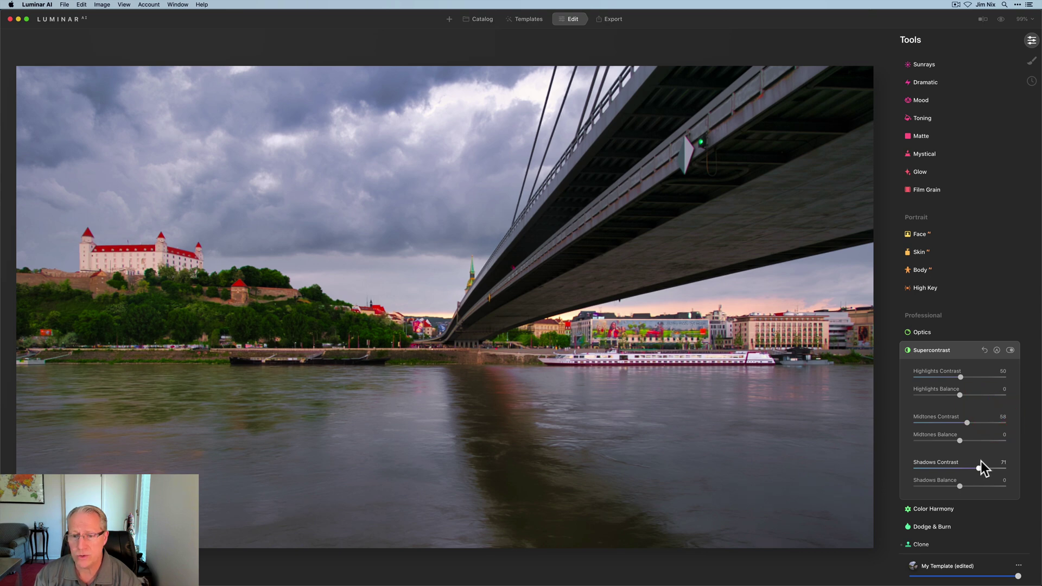
{"action": "left_click", "coordinate": [1010, 350]}
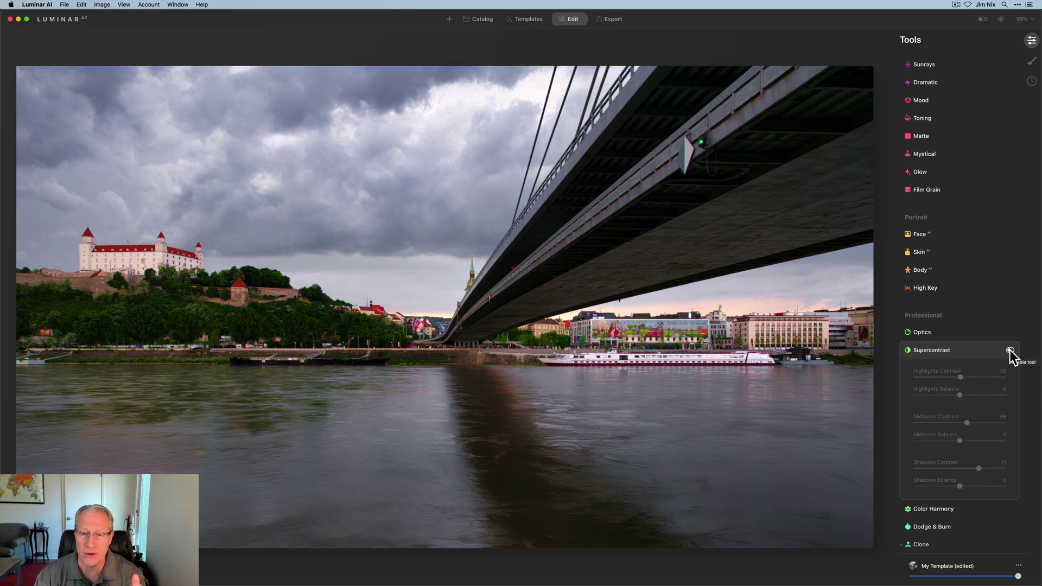
{"action": "left_click", "coordinate": [1010, 350]}
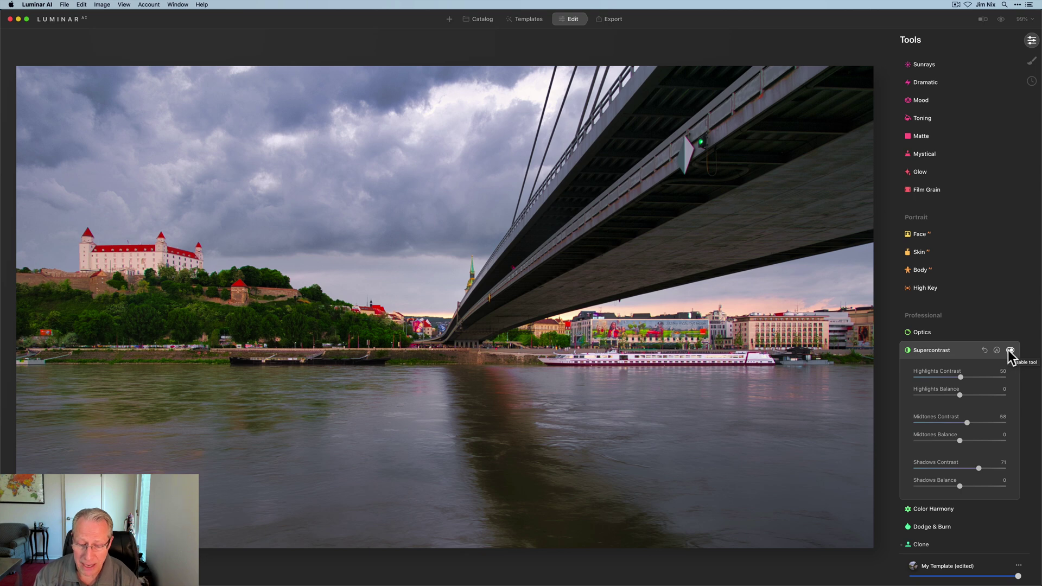
- Set Supercontrast balances to highlights 39, midtones -14 and shadows 16, then compare
{"action": "left_click_drag", "start_coordinate": [959, 395], "coordinate": [977, 395]}
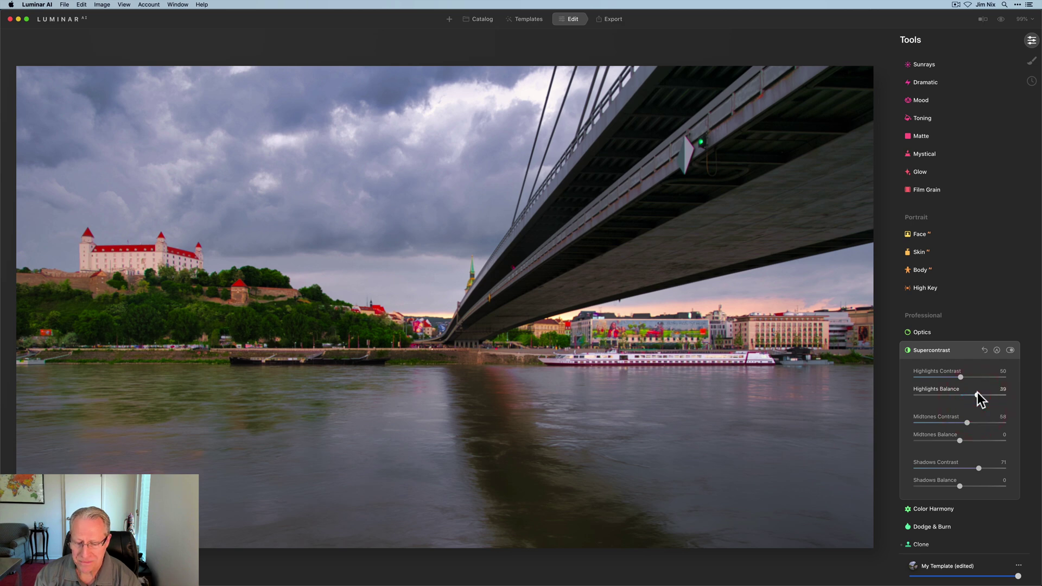
{"action": "left_click_drag", "start_coordinate": [960, 440], "coordinate": [952, 441]}
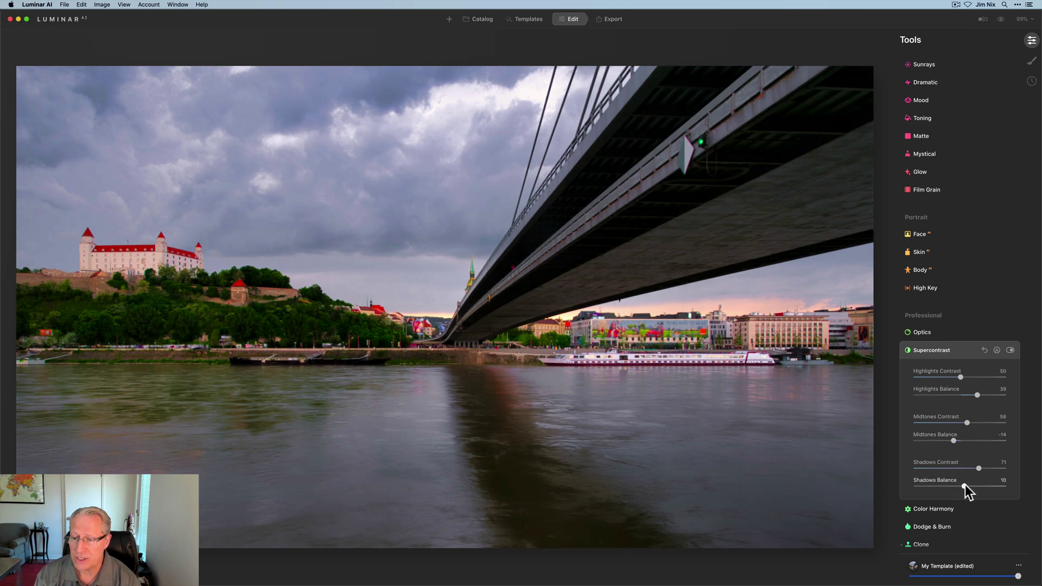
{"action": "left_click_drag", "start_coordinate": [965, 485], "coordinate": [967, 486]}
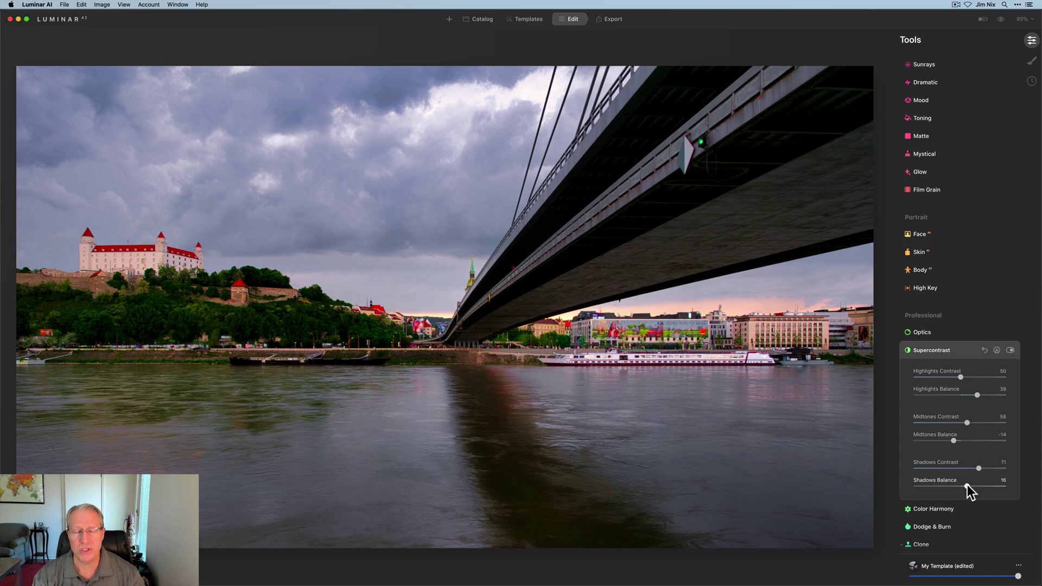
{"action": "left_click", "coordinate": [1010, 350]}
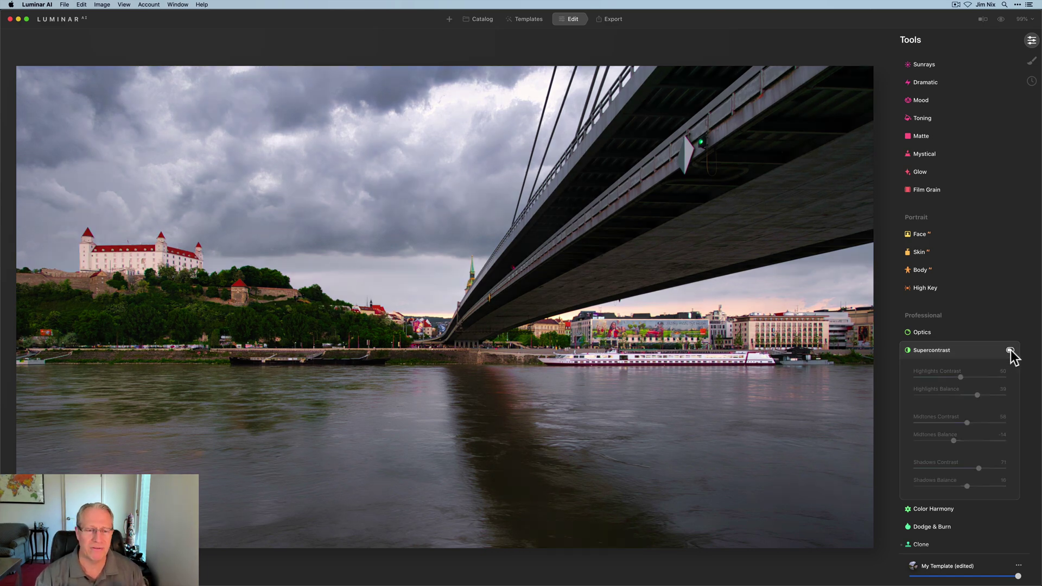
{"action": "left_click", "coordinate": [1010, 350]}
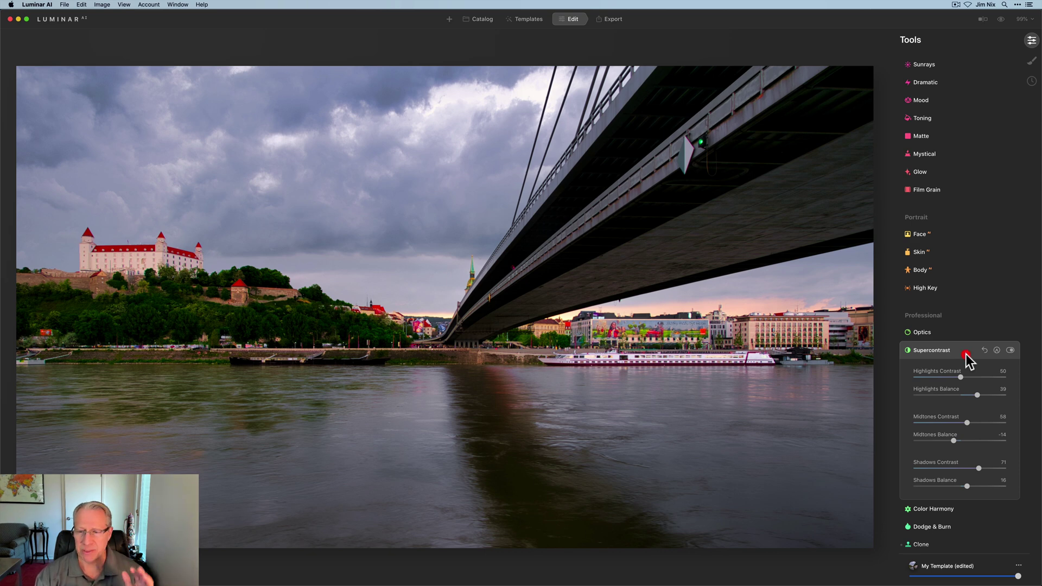
- In Color Harmony Color Balance, set shadows Cyan-Red -7 and Yellow-Blue 10
{"action": "left_click", "coordinate": [965, 353]}
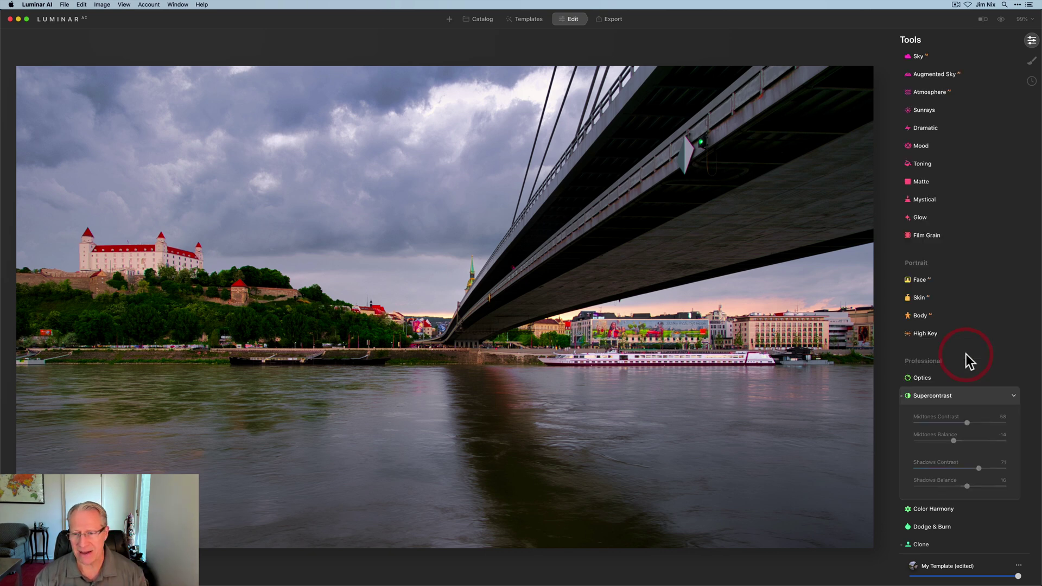
{"action": "left_click", "coordinate": [941, 506]}
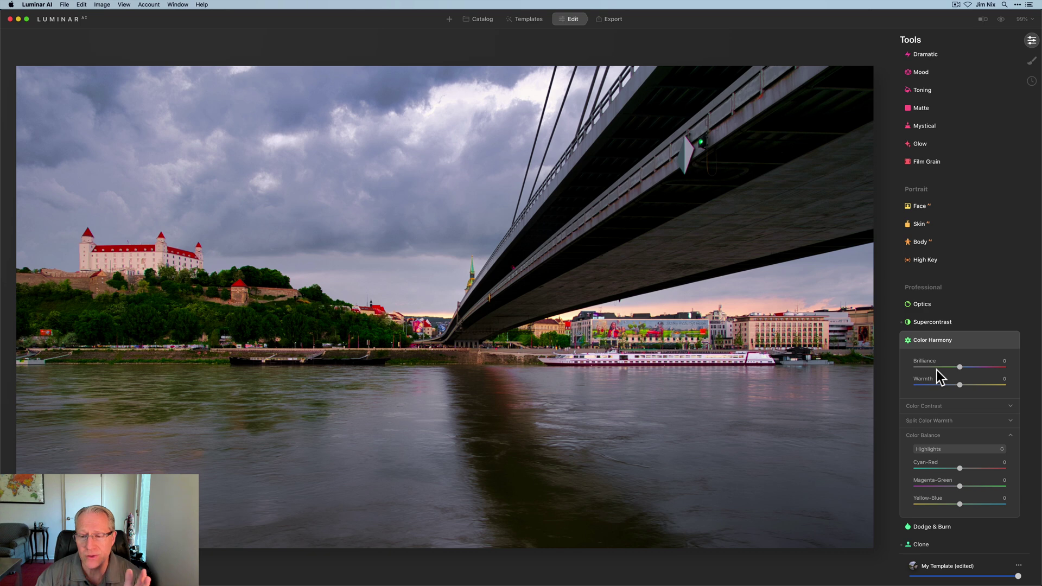
{"action": "left_click", "coordinate": [955, 447]}
{"action": "left_click", "coordinate": [951, 460]}
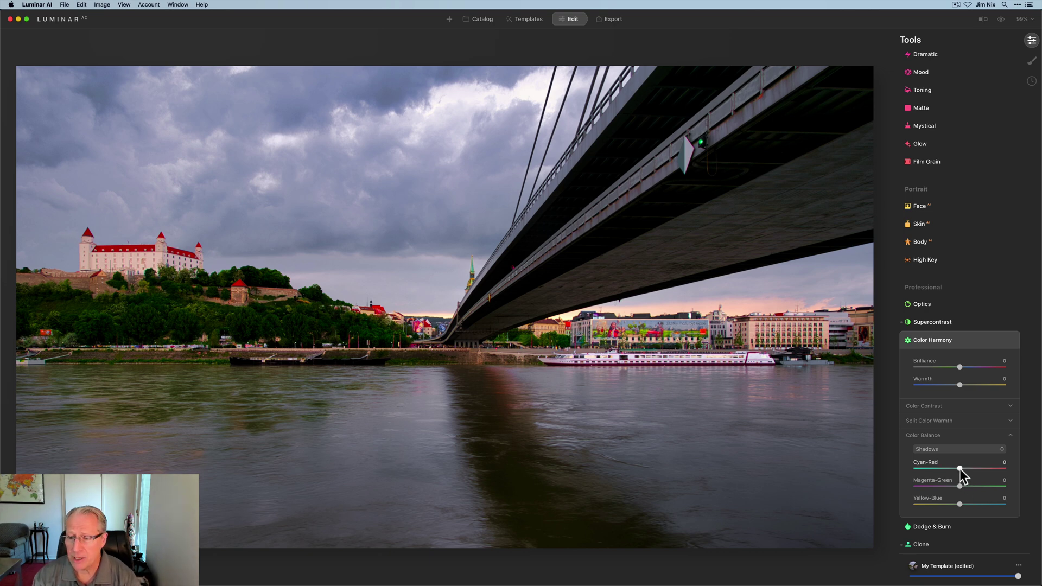
{"action": "left_click_drag", "start_coordinate": [959, 468], "coordinate": [959, 468]}
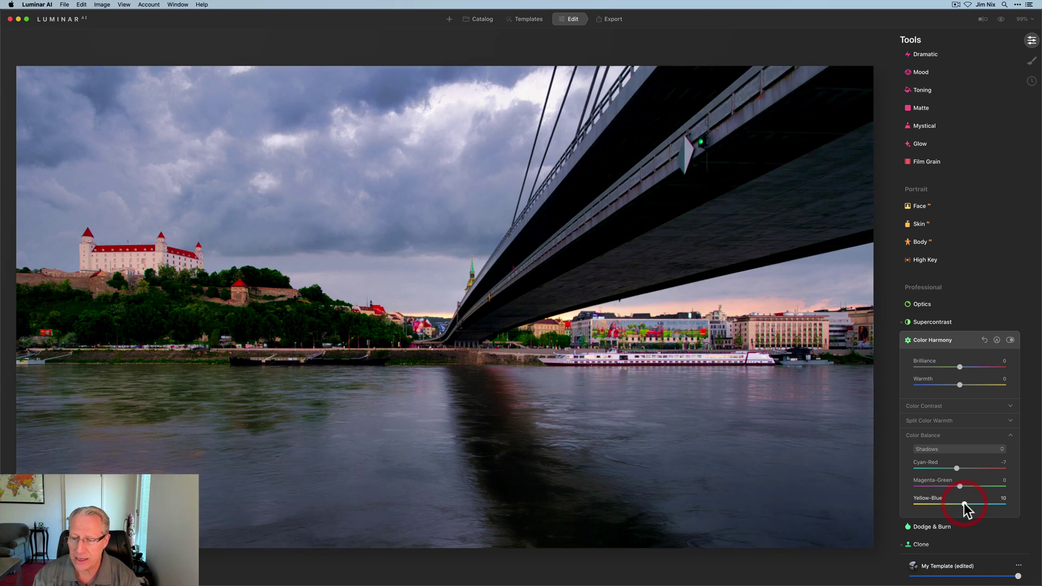
{"action": "left_click_drag", "start_coordinate": [964, 503], "coordinate": [964, 503]}
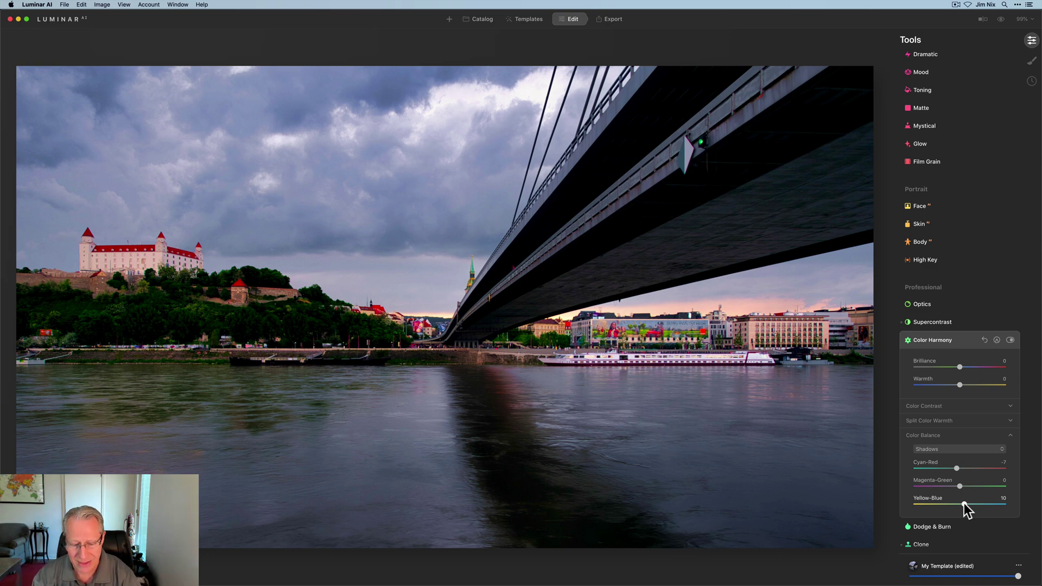
- Set midtones Cyan-Red -8, Yellow-Blue 5 and highlights Cyan-Red 16, Yellow-Blue -12, then compare
{"action": "left_click_drag", "start_coordinate": [960, 451], "coordinate": [953, 467]}
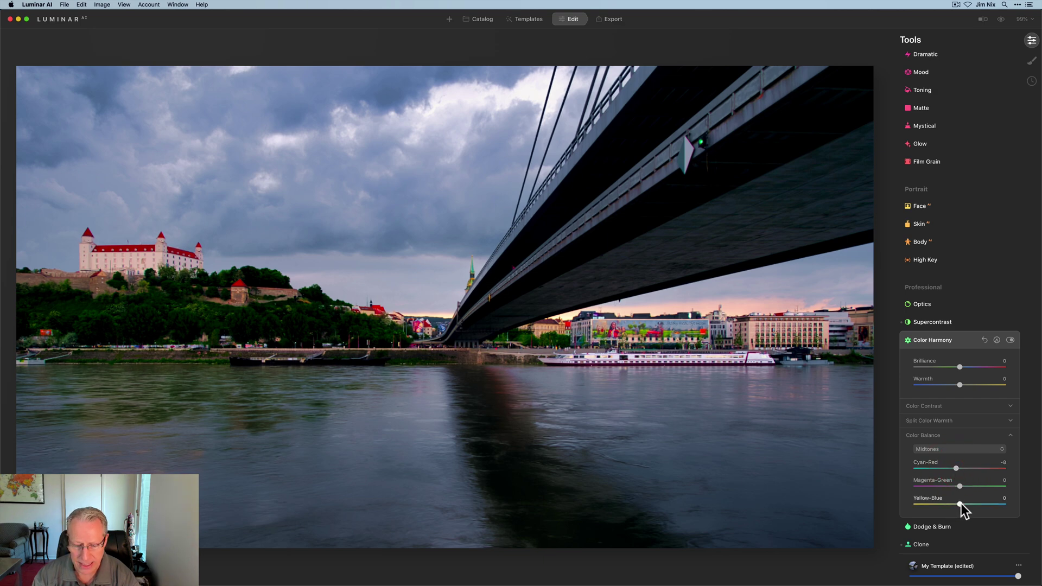
{"action": "left_click_drag", "start_coordinate": [961, 504], "coordinate": [962, 504]}
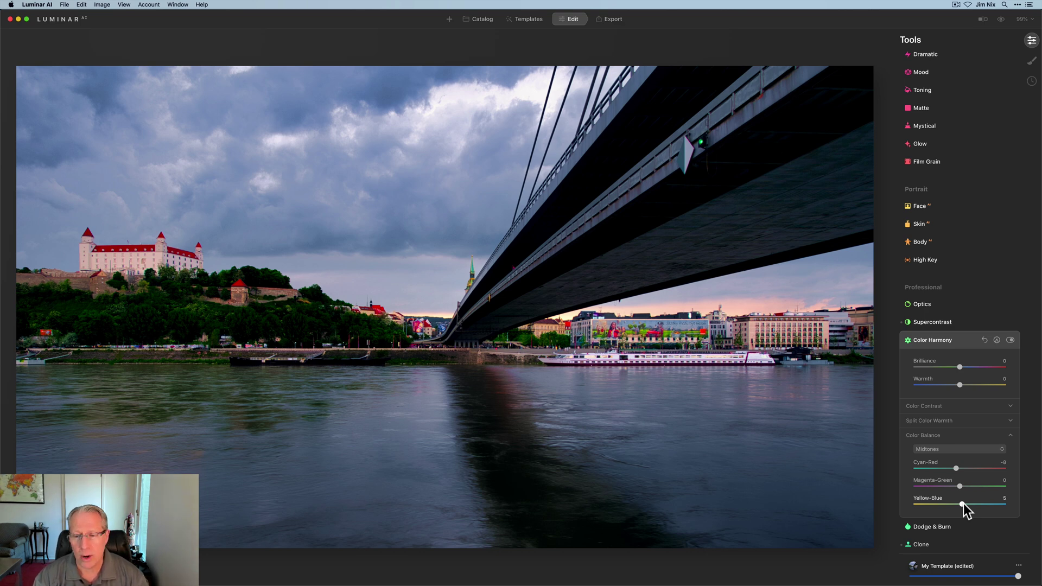
{"action": "mouse_move", "coordinate": [963, 449]}
{"action": "left_mouse_down"}
{"action": "mouse_move", "coordinate": [945, 480]}
{"action": "mouse_move", "coordinate": [965, 468]}
{"action": "left_mouse_up"}
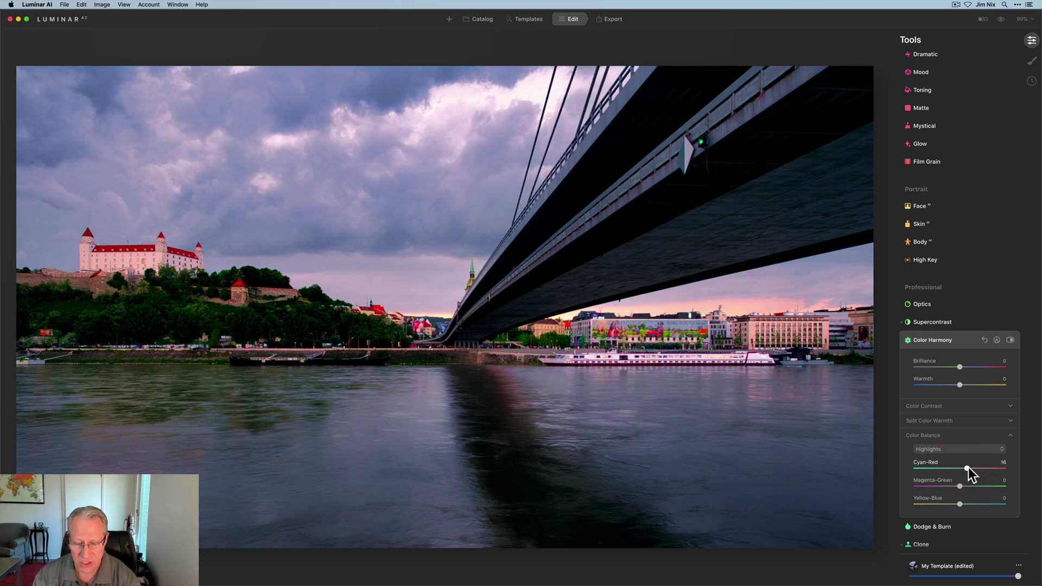
{"action": "left_click_drag", "start_coordinate": [959, 504], "coordinate": [953, 504]}
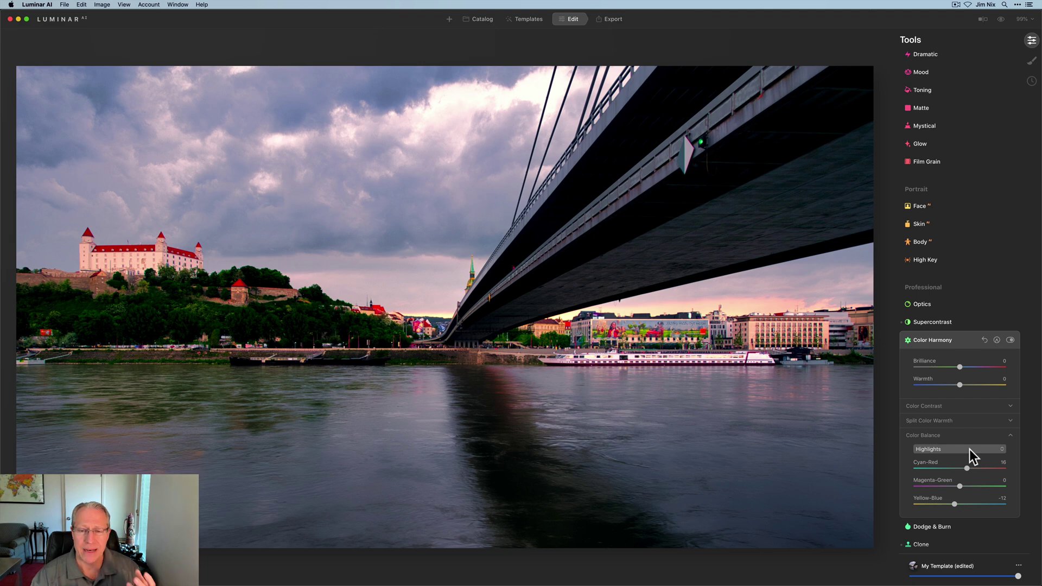
{"action": "left_click", "coordinate": [1010, 341]}
{"action": "left_click", "coordinate": [1010, 340]}
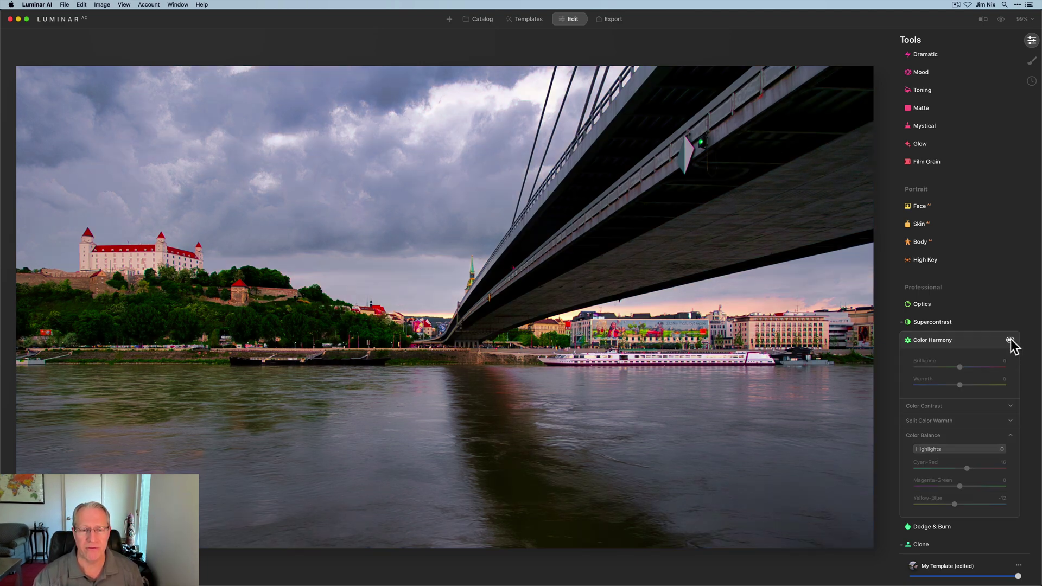
{"action": "left_click", "coordinate": [1010, 340]}
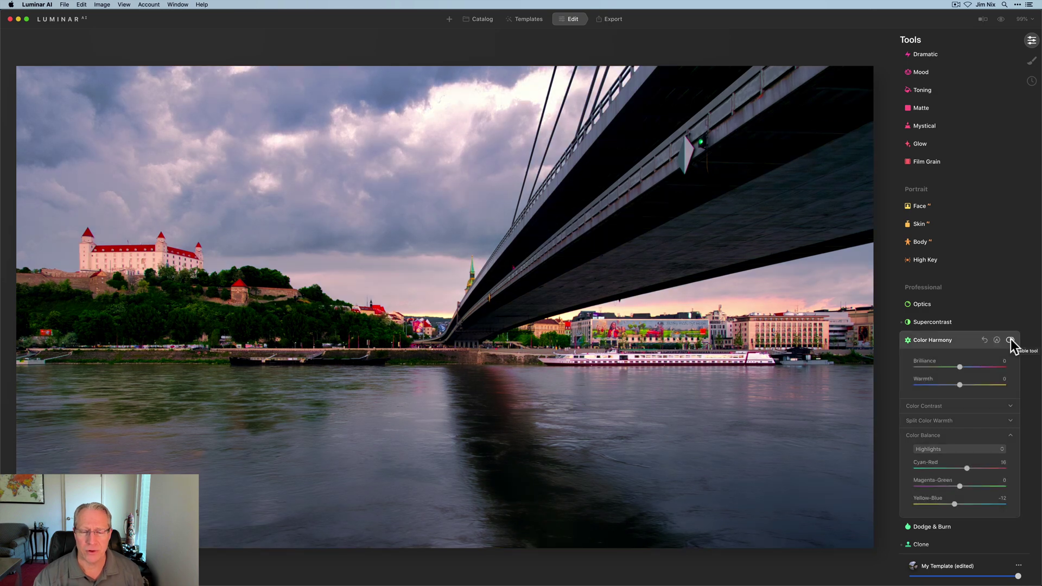
{"action": "left_click", "coordinate": [994, 340]}
- Limit Color Harmony to the river with a gradient mask drawn across the waterline
{"action": "left_click", "coordinate": [938, 509]}
{"action": "left_click", "coordinate": [997, 340]}
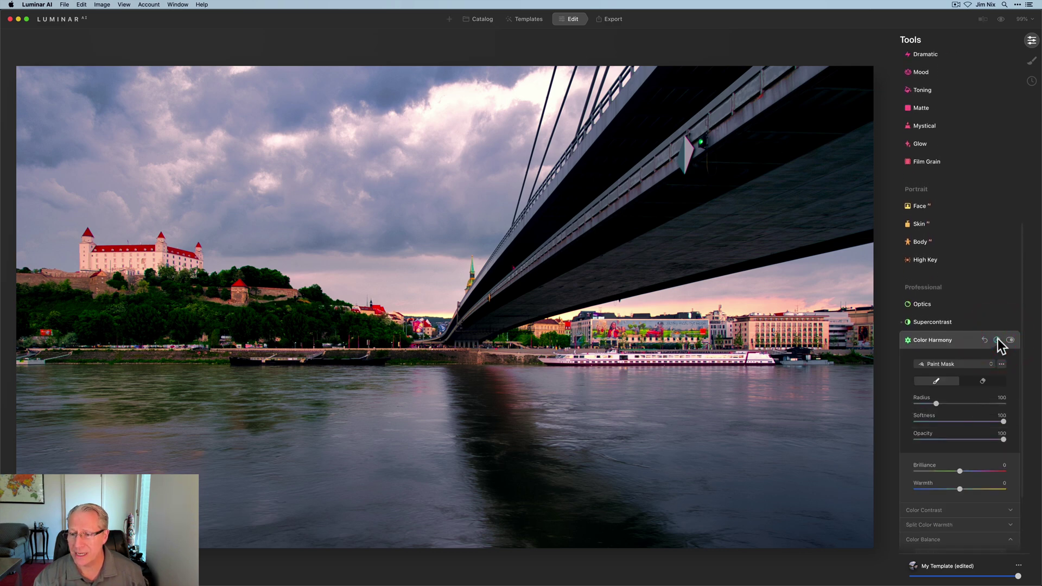
{"action": "left_click", "coordinate": [962, 363]}
{"action": "left_click", "coordinate": [949, 383]}
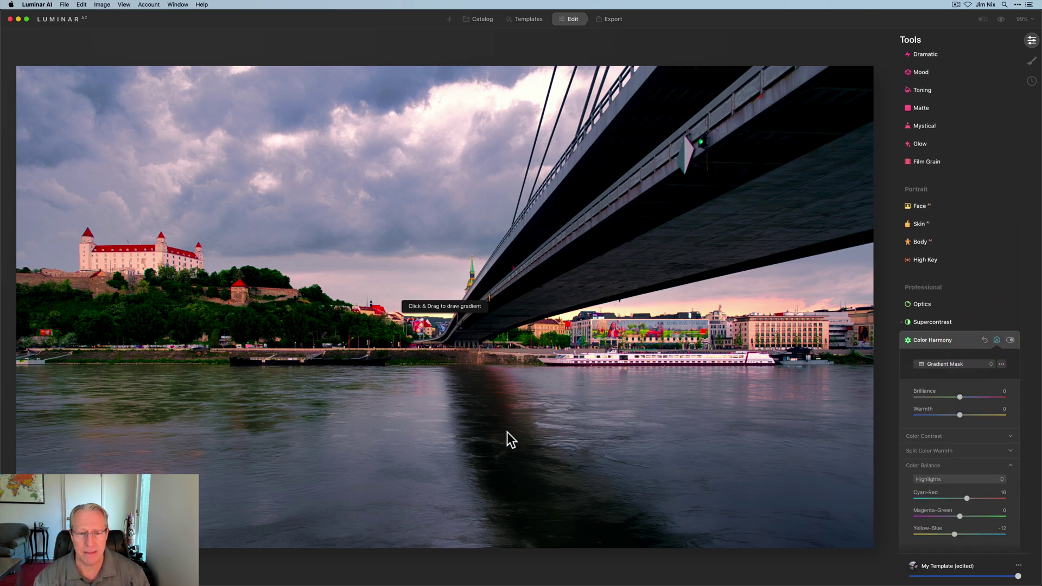
{"action": "left_click_drag", "start_coordinate": [475, 369], "coordinate": [475, 359]}
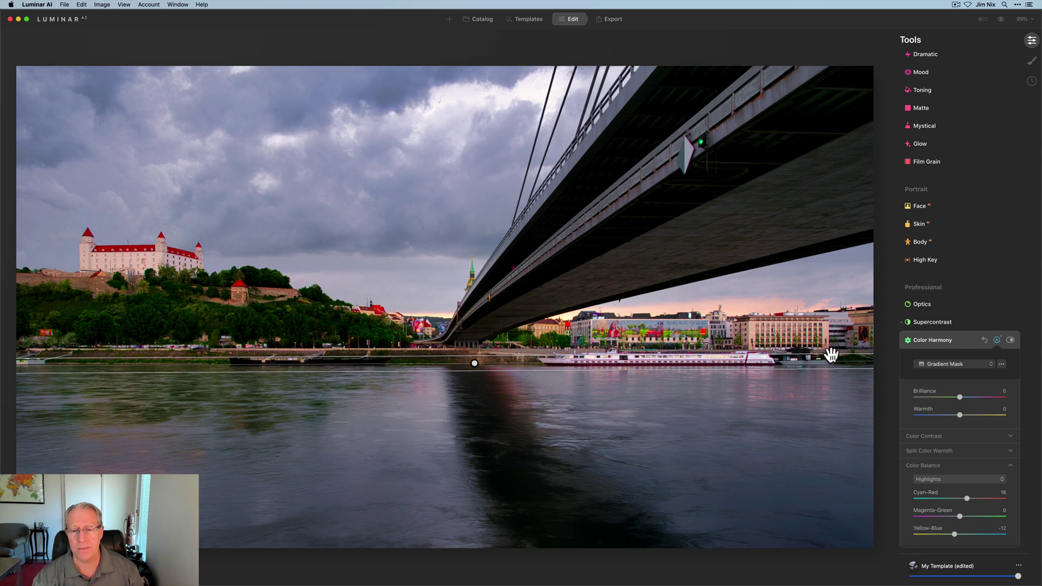
{"action": "left_click", "coordinate": [996, 338]}
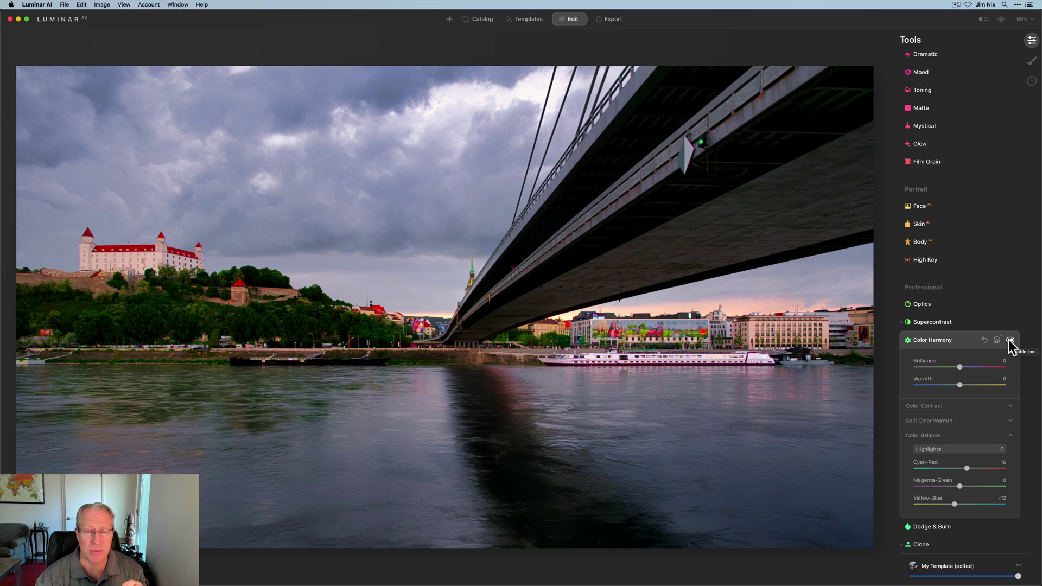
- Toggle Color Harmony off and on twice to compare the before and after
{"action": "left_click", "coordinate": [1008, 340]}
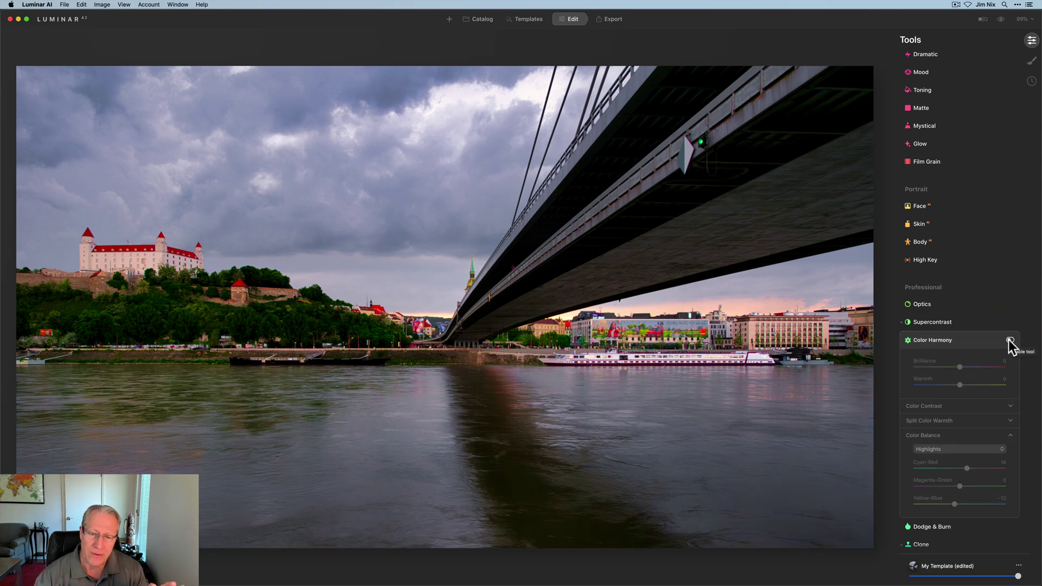
{"action": "left_click", "coordinate": [1008, 340]}
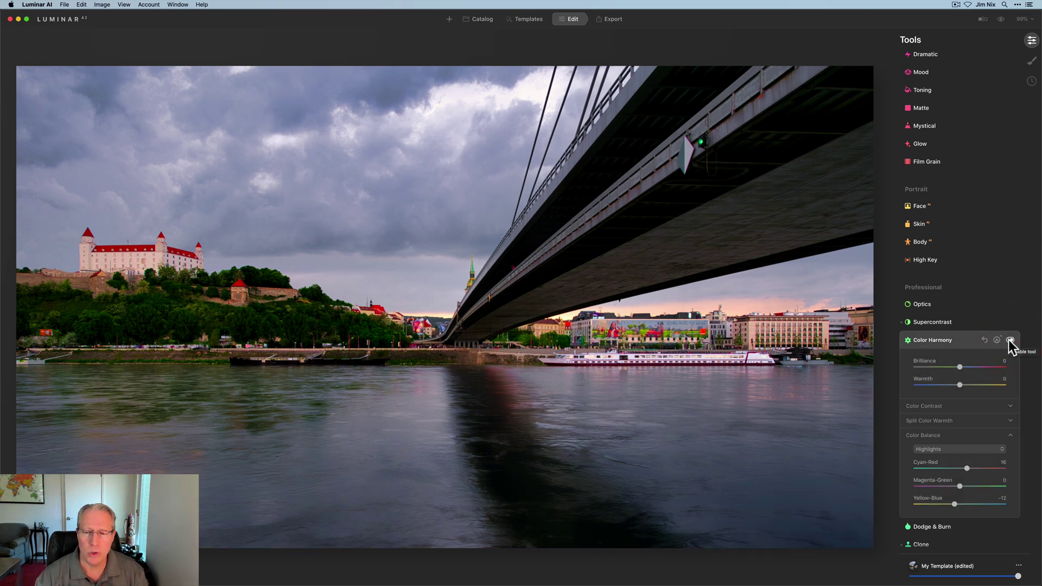
{"action": "left_click", "coordinate": [1008, 339]}
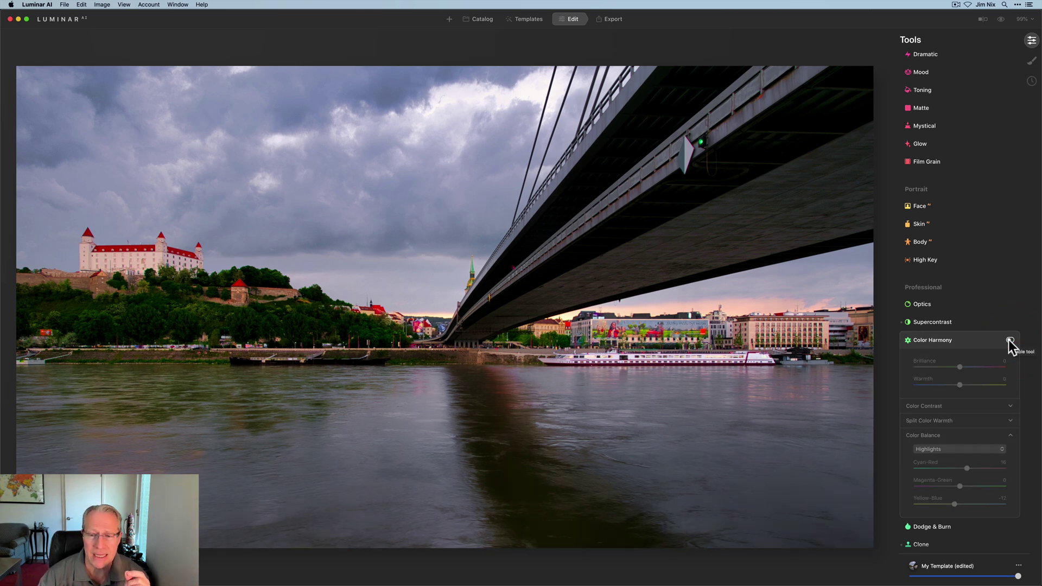
{"action": "left_click", "coordinate": [1009, 340]}
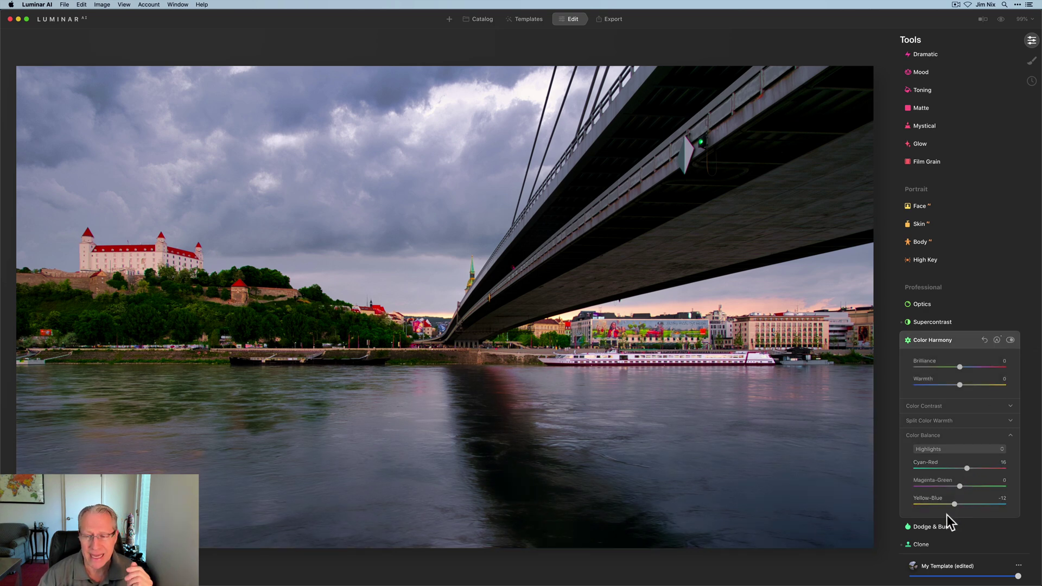
- Add a Basic Local Masking layer with a gradient mask positioned over the river water
{"action": "left_click", "coordinate": [962, 345]}
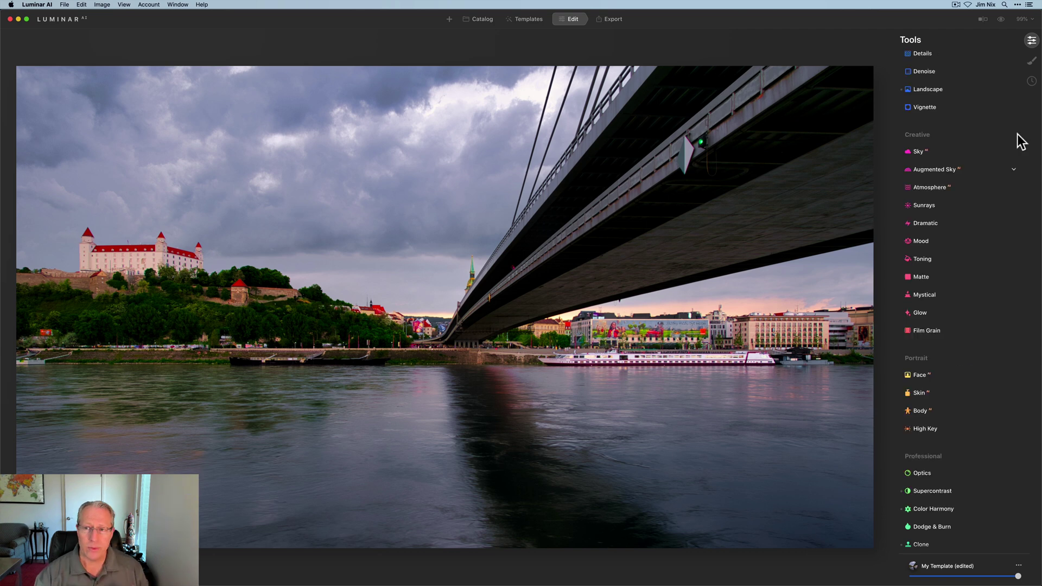
{"action": "left_click", "coordinate": [1031, 63]}
{"action": "left_click", "coordinate": [1005, 41]}
{"action": "left_click", "coordinate": [996, 50]}
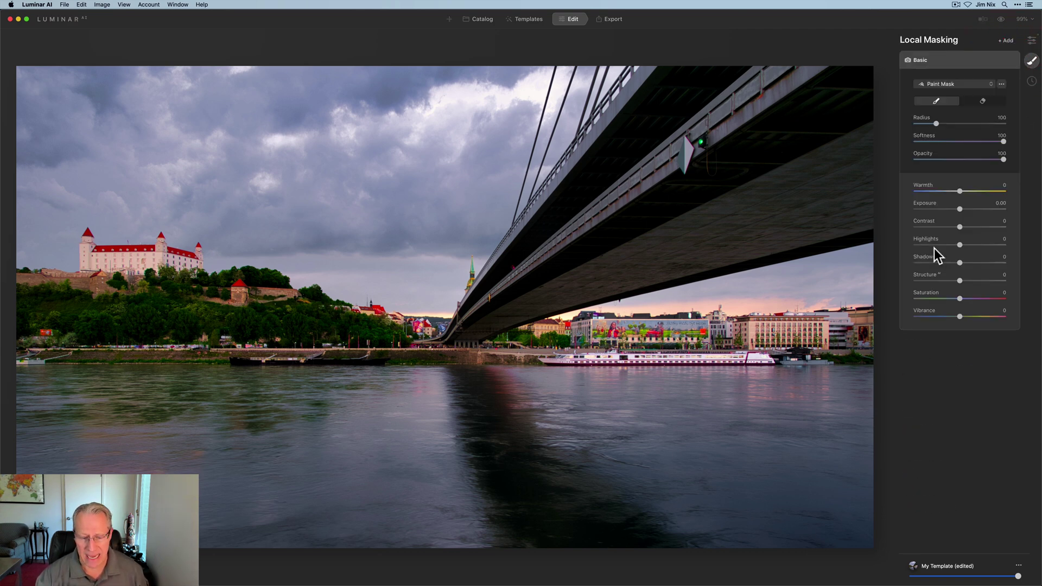
{"action": "left_click", "coordinate": [963, 84]}
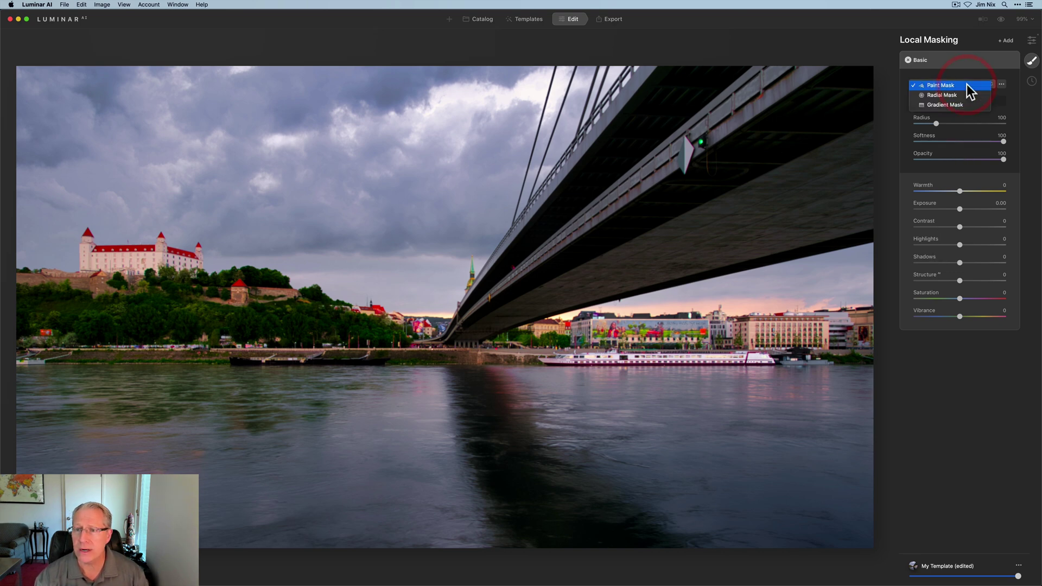
{"action": "left_click", "coordinate": [954, 104]}
{"action": "left_click_drag", "start_coordinate": [474, 380], "coordinate": [474, 365]}
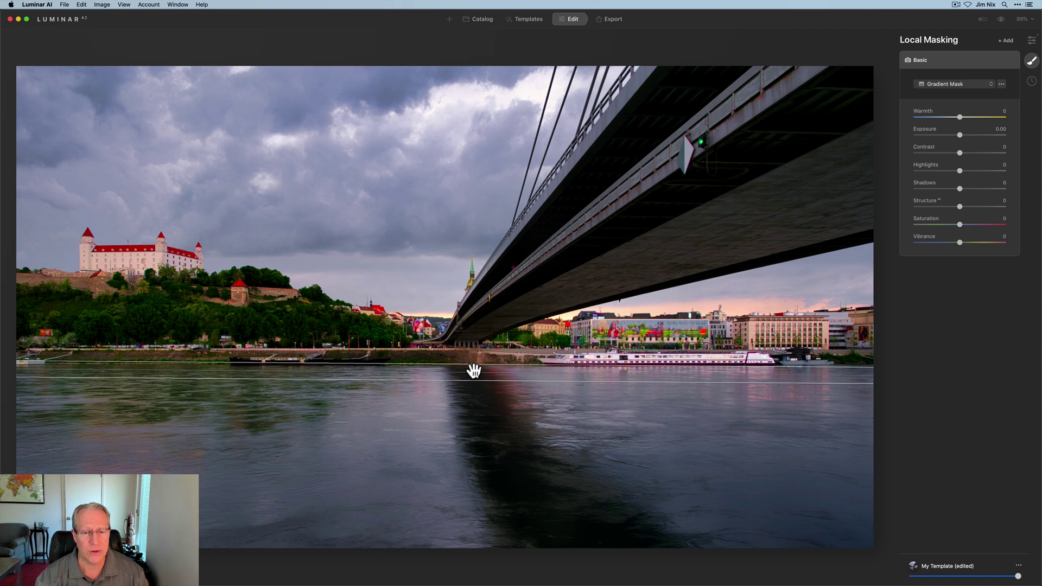
{"action": "left_click_drag", "start_coordinate": [473, 365], "coordinate": [473, 370]}
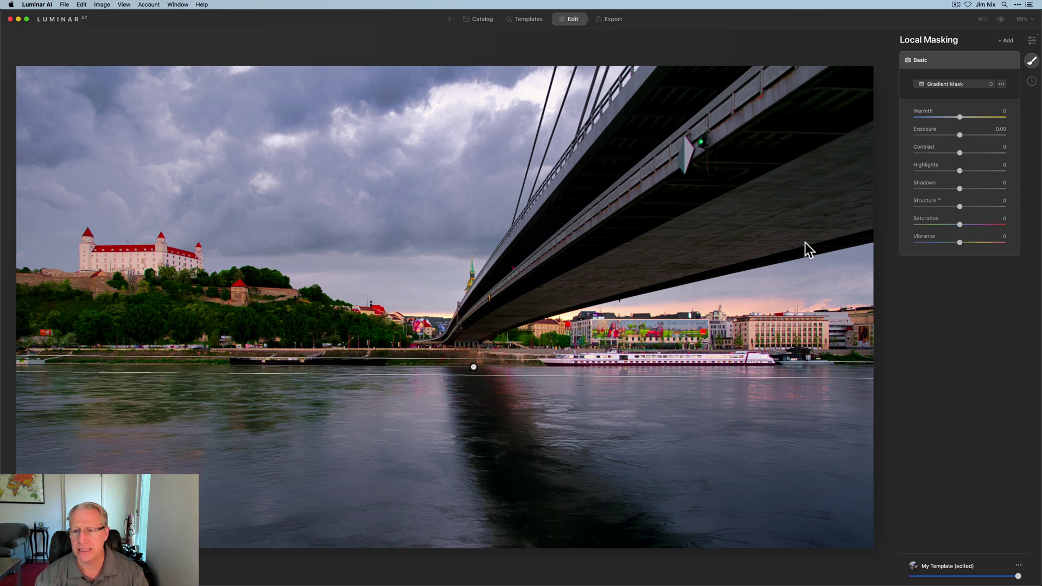
- Preview the gradient mask as a red overlay, then hide the overlay again
{"action": "left_click", "coordinate": [1001, 84]}
{"action": "left_click", "coordinate": [1000, 144]}
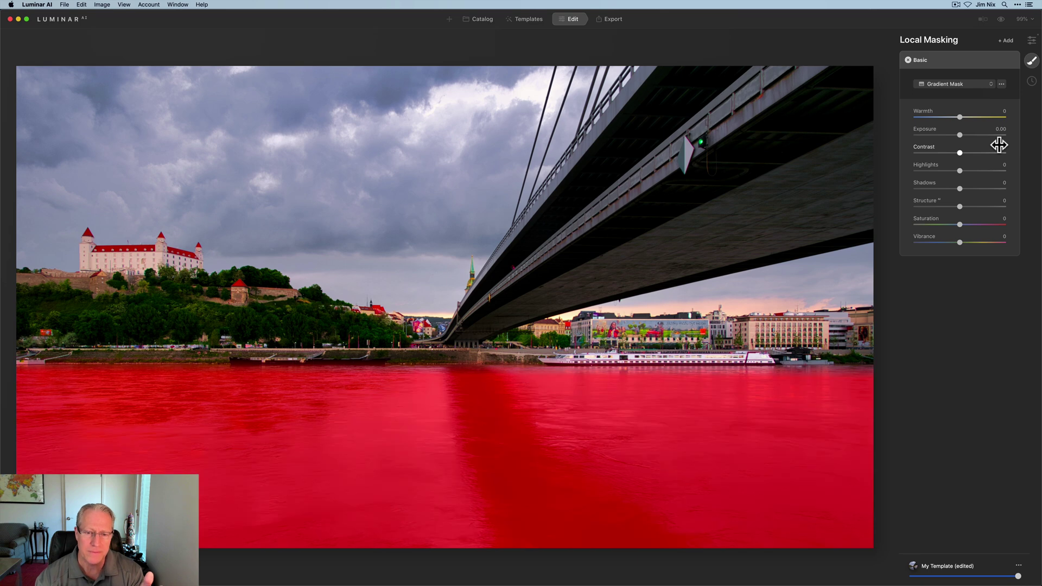
{"action": "left_click", "coordinate": [1001, 84]}
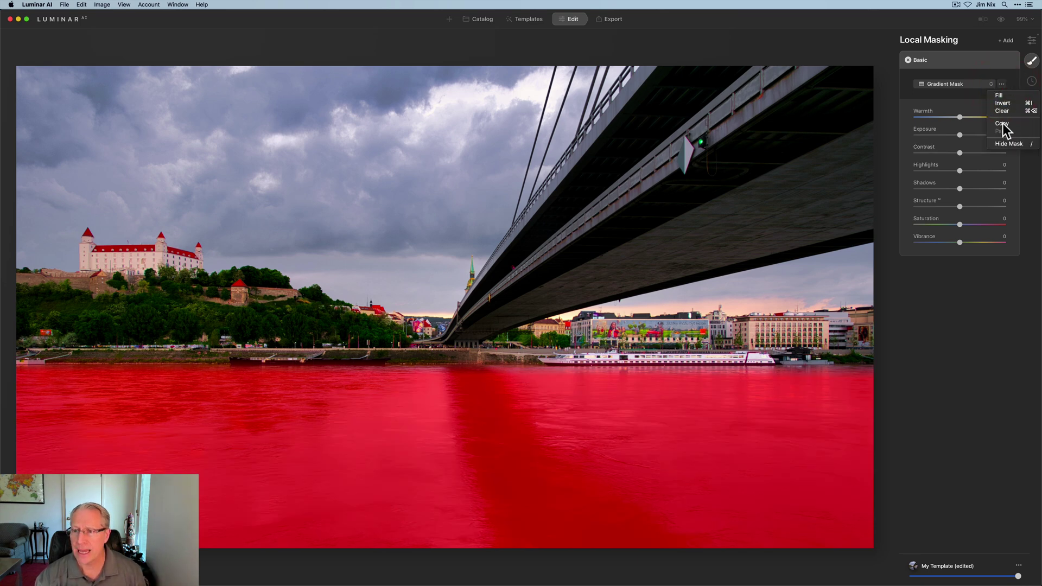
{"action": "left_click", "coordinate": [1002, 144]}
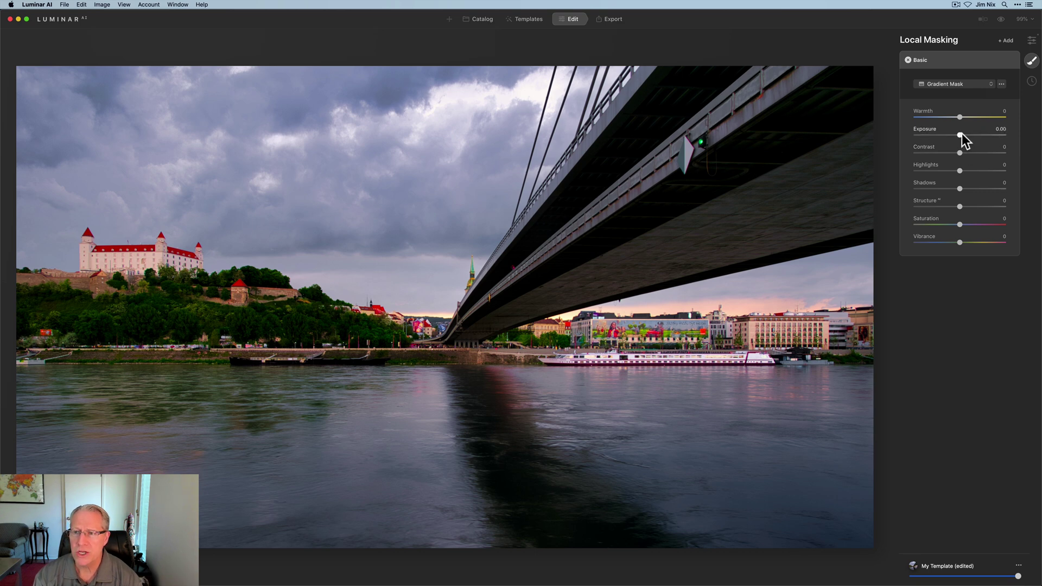
- Brighten the masked water to Exposure 0.20 and smooth it with Structure -15, comparing before and after
{"action": "left_click_drag", "start_coordinate": [961, 134], "coordinate": [964, 134]}
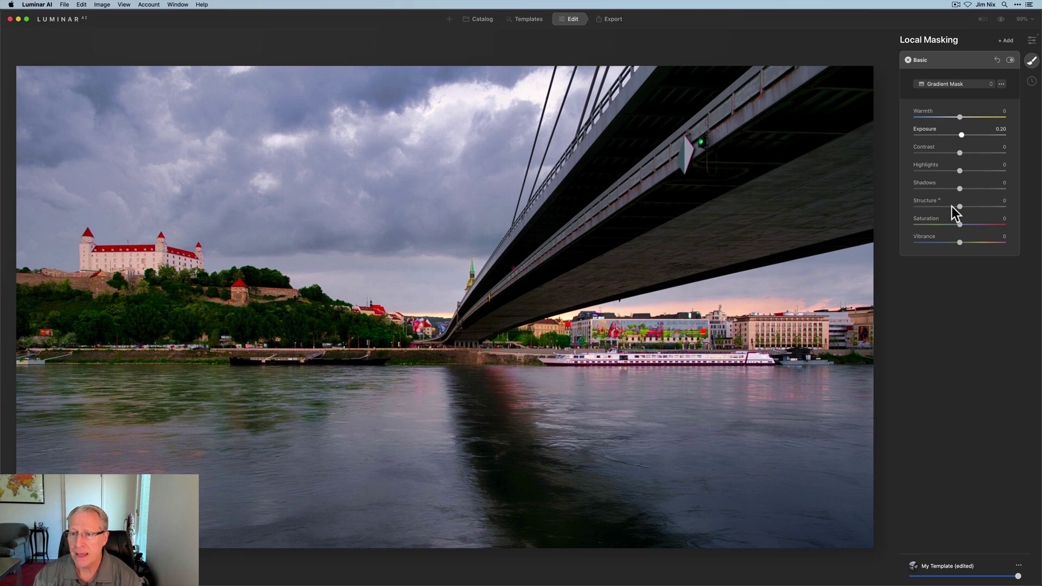
{"action": "left_click_drag", "start_coordinate": [957, 207], "coordinate": [953, 207]}
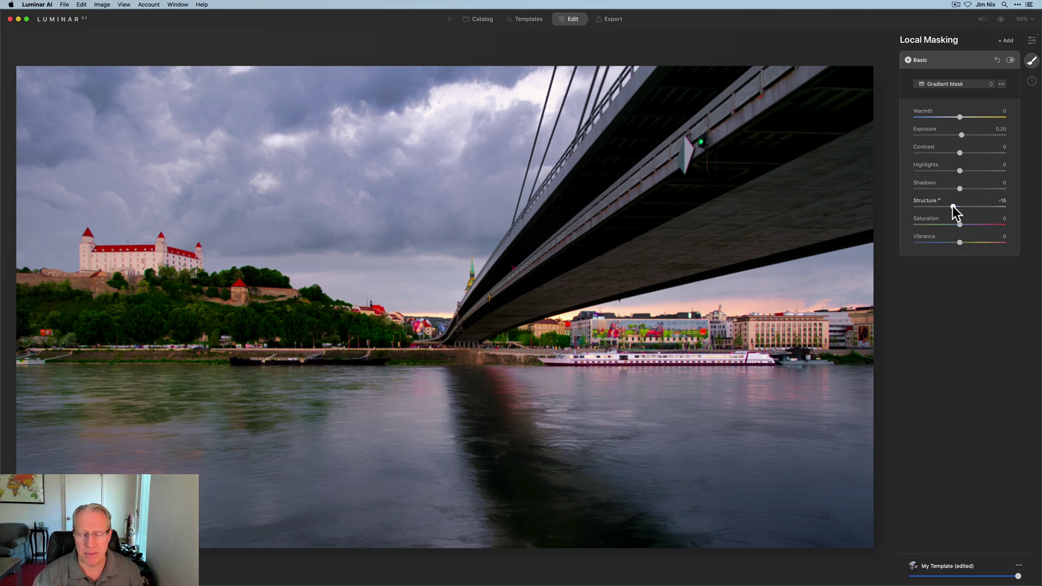
{"action": "left_click", "coordinate": [1009, 60]}
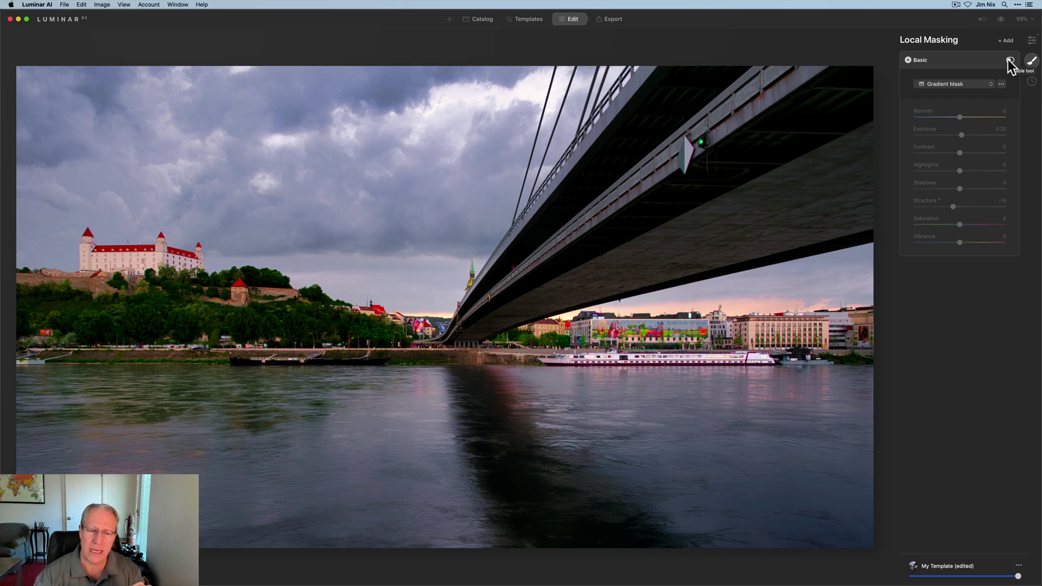
{"action": "left_click", "coordinate": [1009, 60]}
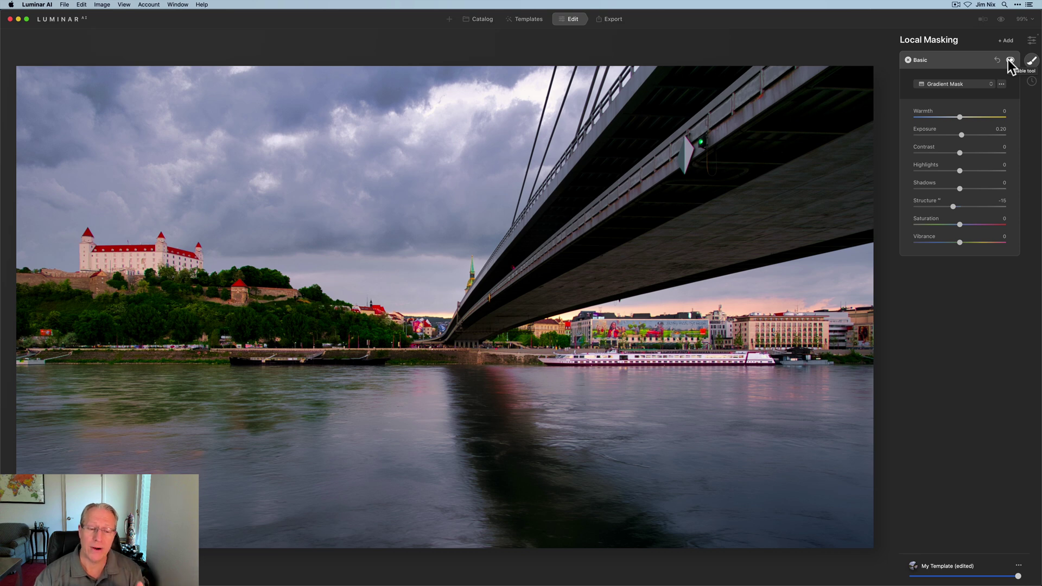
- Back in the global Color tool, lower HSL Green saturation to -72
{"action": "left_click", "coordinate": [978, 60]}
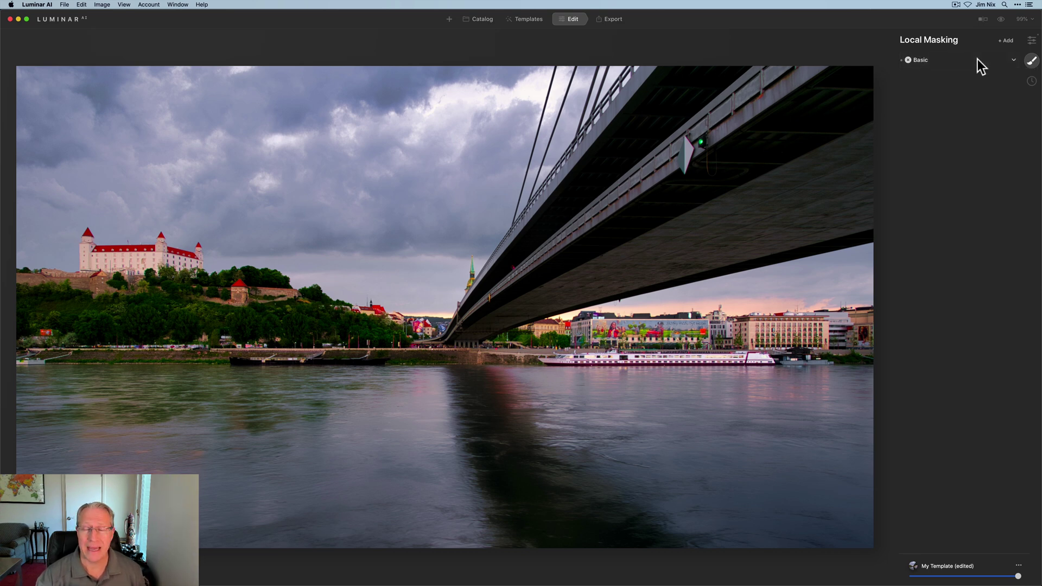
{"action": "left_click", "coordinate": [1032, 41]}
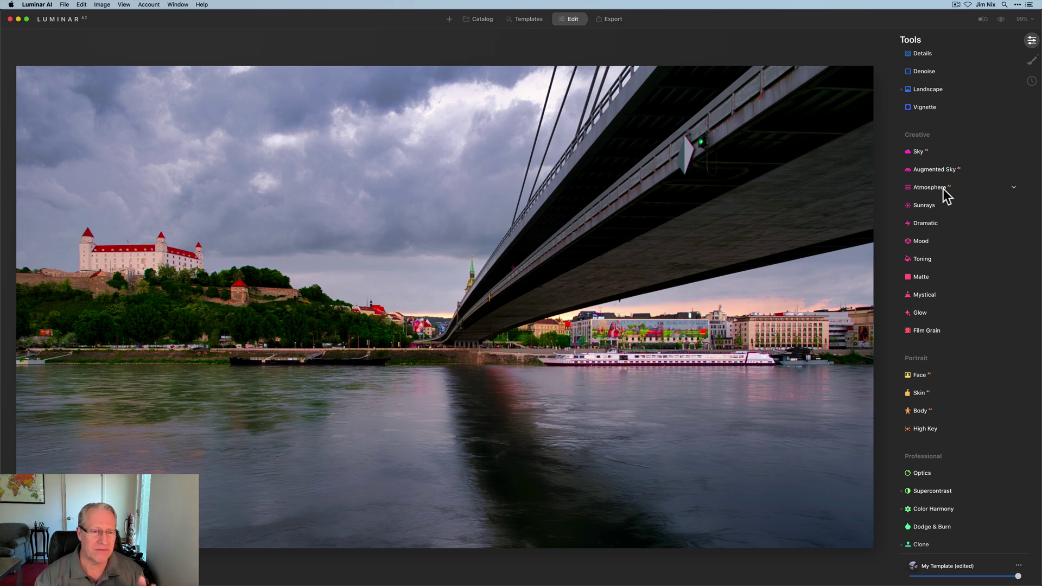
{"action": "scroll", "coordinate": [942, 196], "scroll_direction": "up", "scroll_amount": 5}
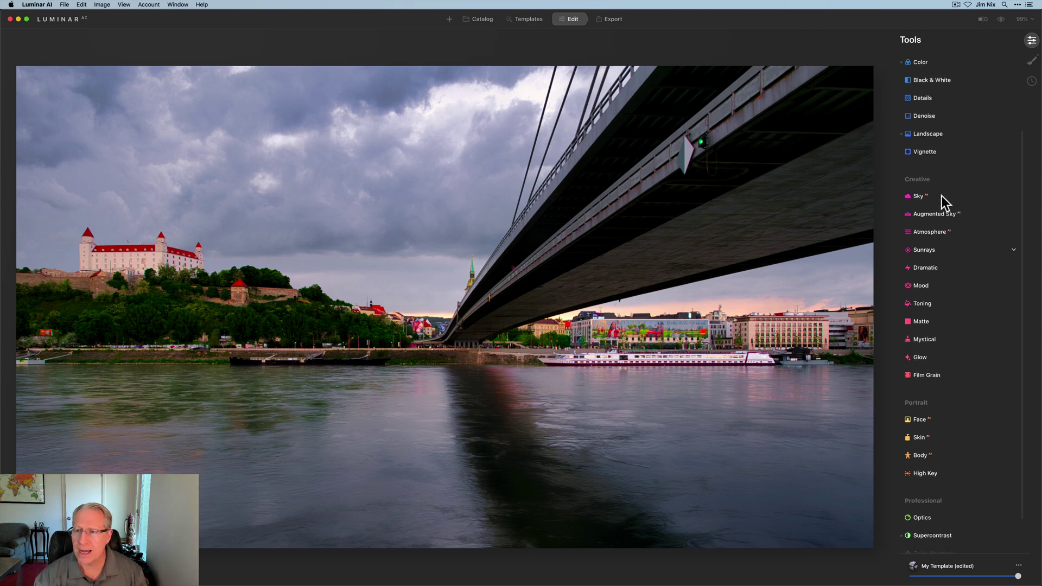
{"action": "left_click", "coordinate": [928, 131]}
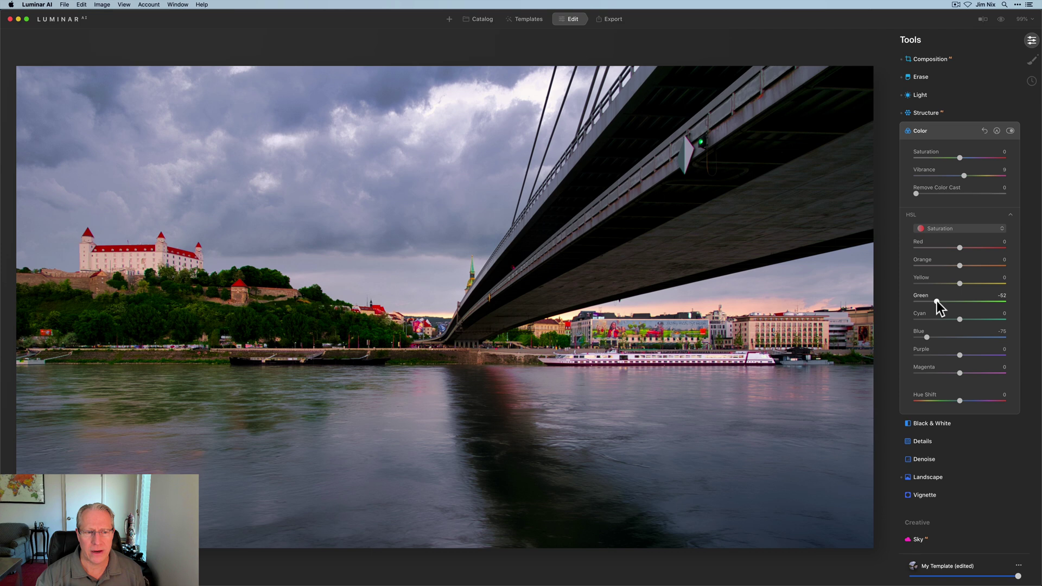
{"action": "left_click_drag", "start_coordinate": [936, 301], "coordinate": [933, 301]}
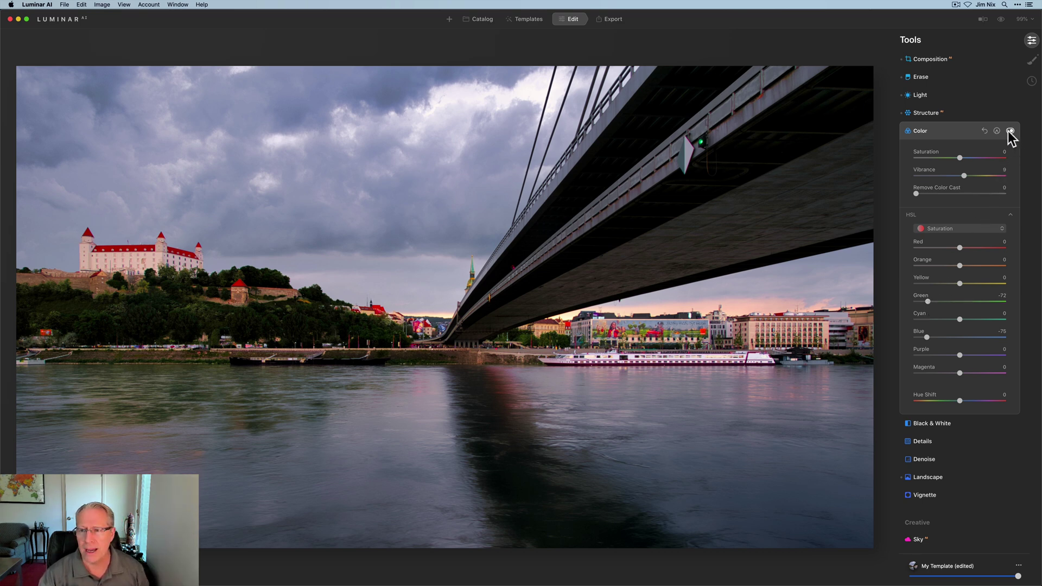
{"action": "left_click", "coordinate": [956, 133]}
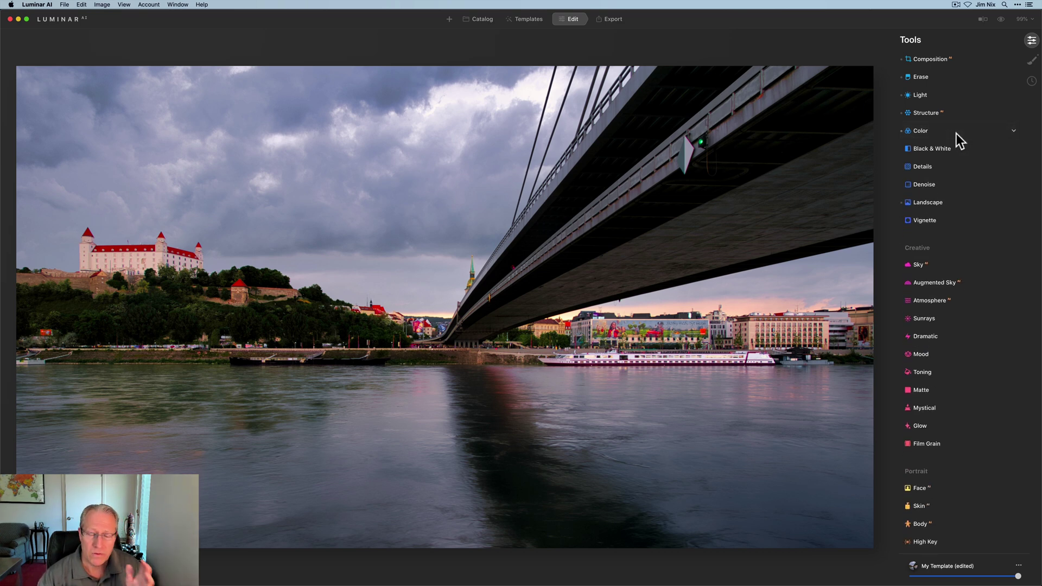
{"action": "left_click", "coordinate": [984, 19]}
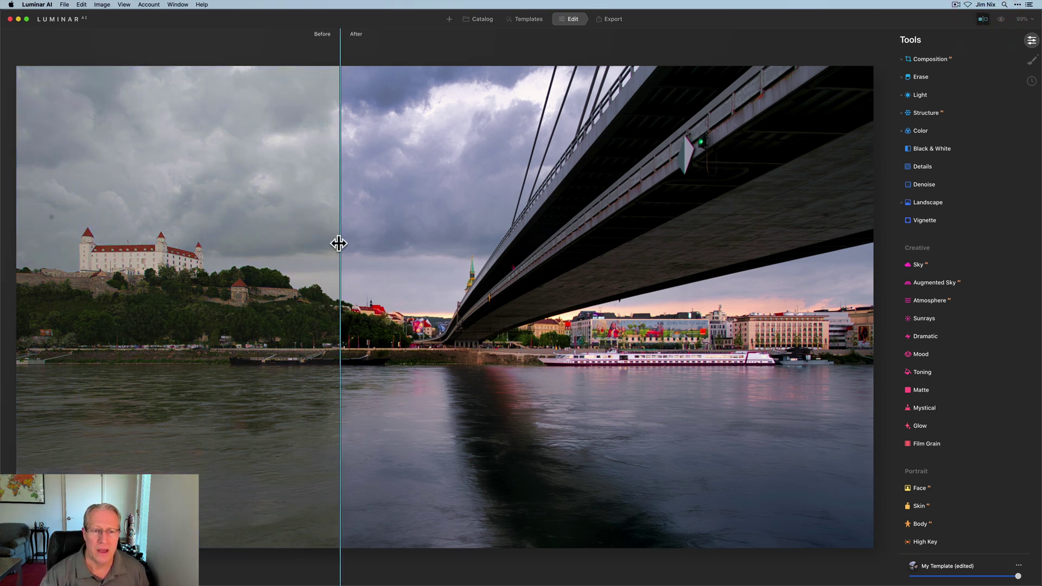
{"action": "left_click_drag", "start_coordinate": [340, 242], "coordinate": [316, 217]}
{"action": "left_click", "coordinate": [982, 19]}
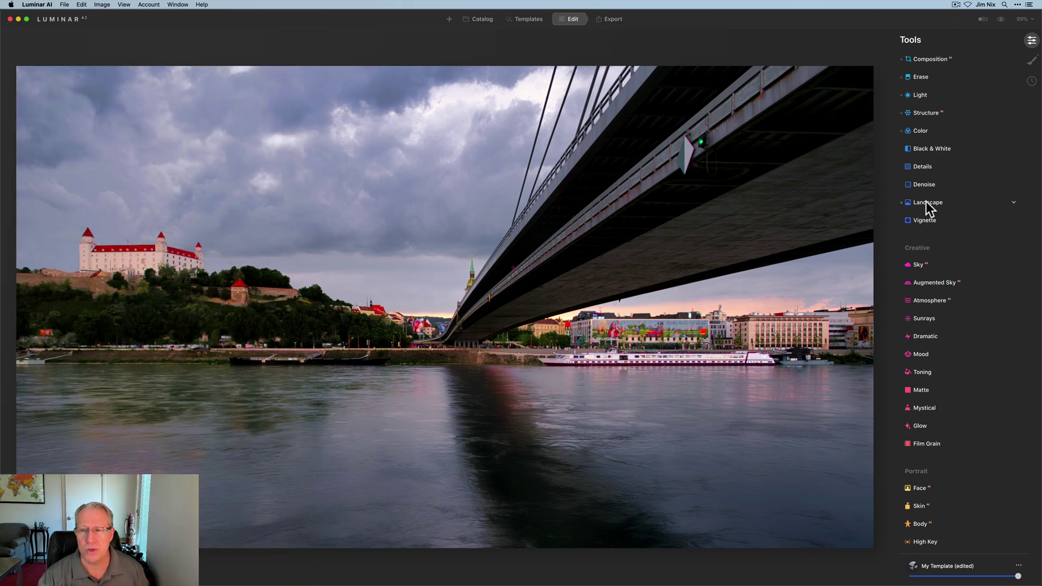
- Drop the global Color Saturation to about -15, then collapse the Color tool
{"action": "left_click", "coordinate": [937, 130]}
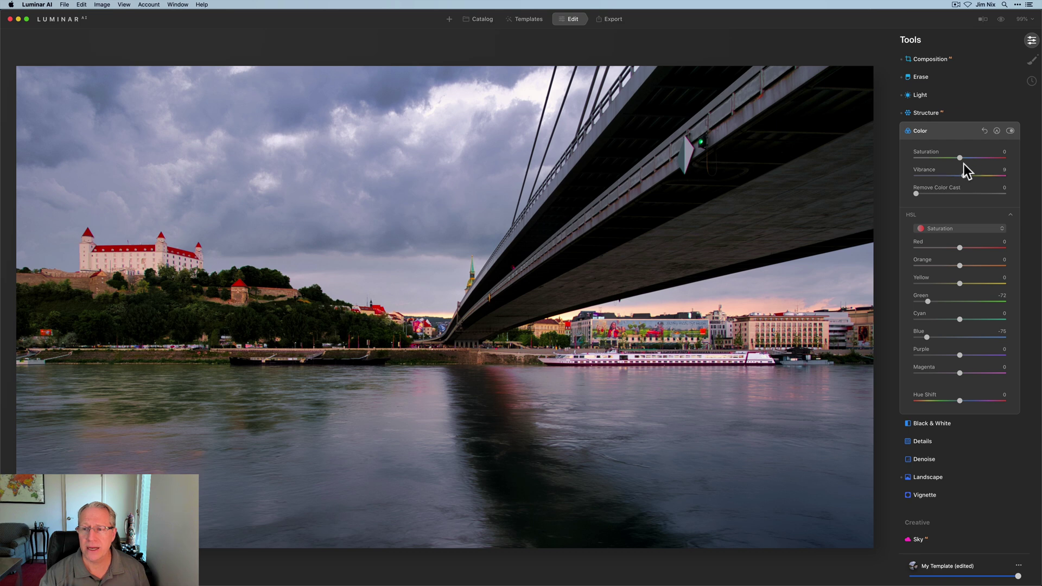
{"action": "left_click", "coordinate": [965, 132]}
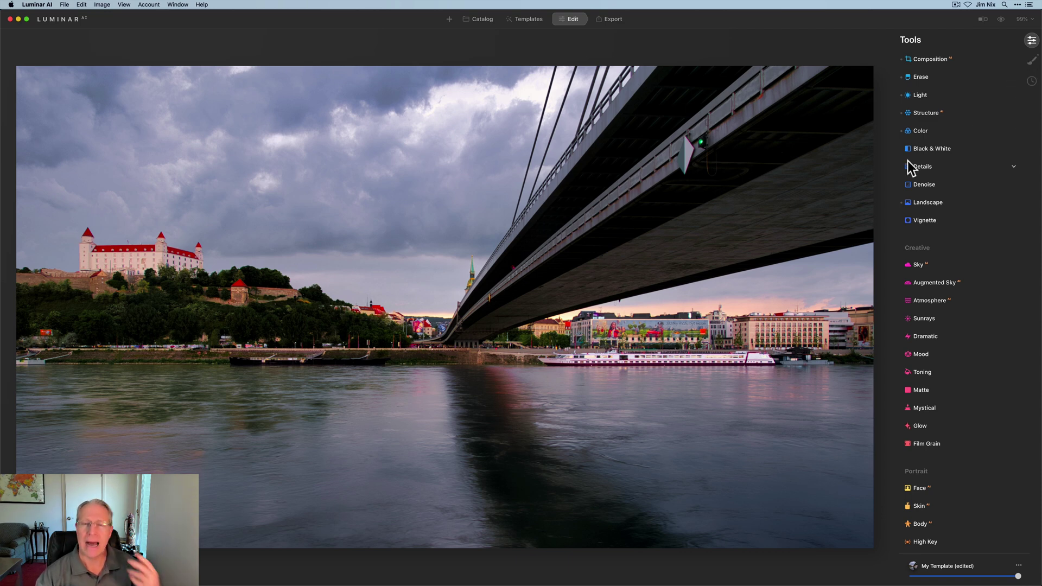
{"action": "left_click", "coordinate": [910, 130]}
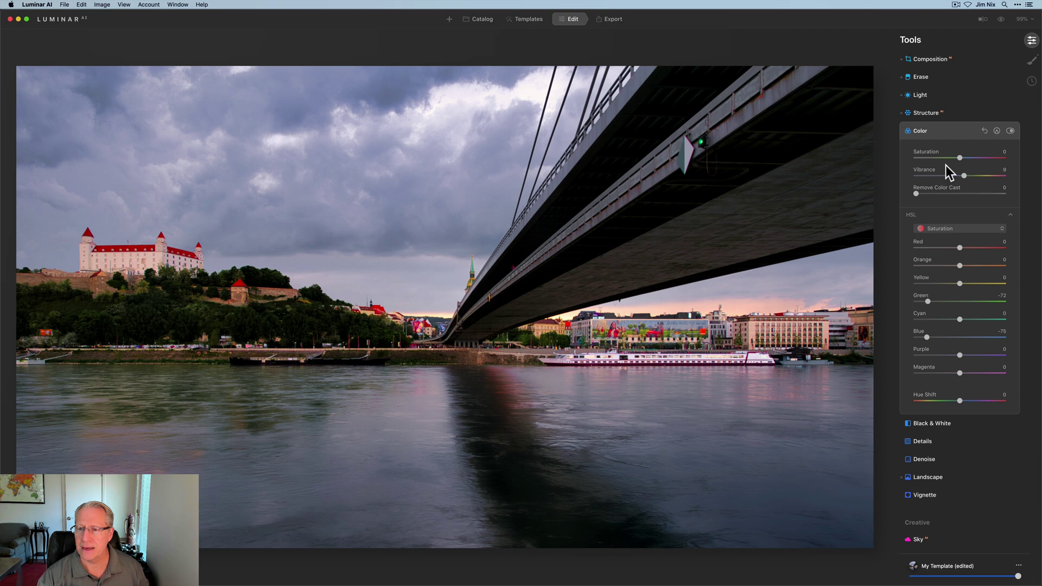
{"action": "left_click_drag", "start_coordinate": [959, 157], "coordinate": [957, 157]}
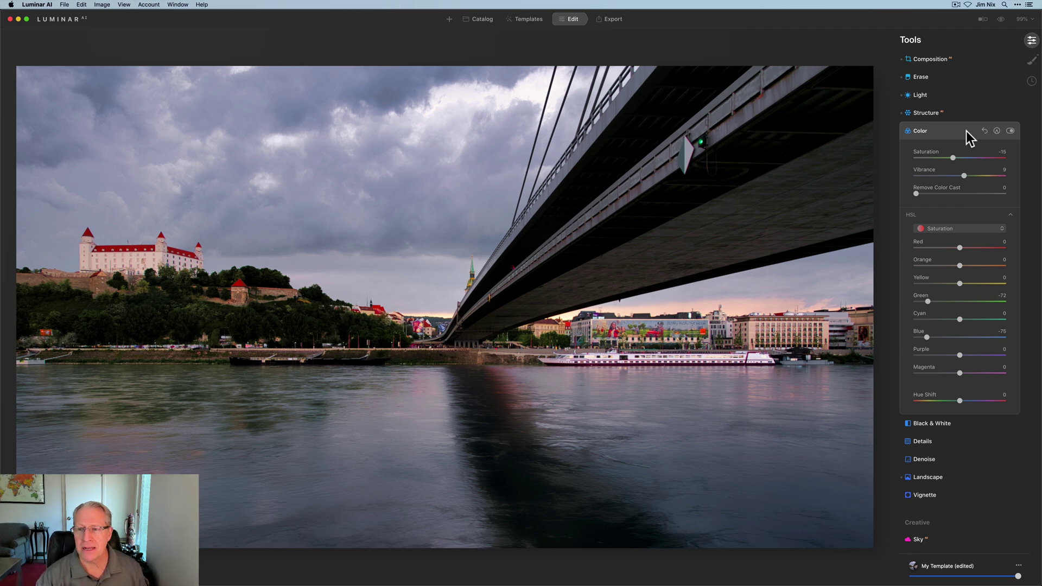
{"action": "left_click", "coordinate": [966, 131]}
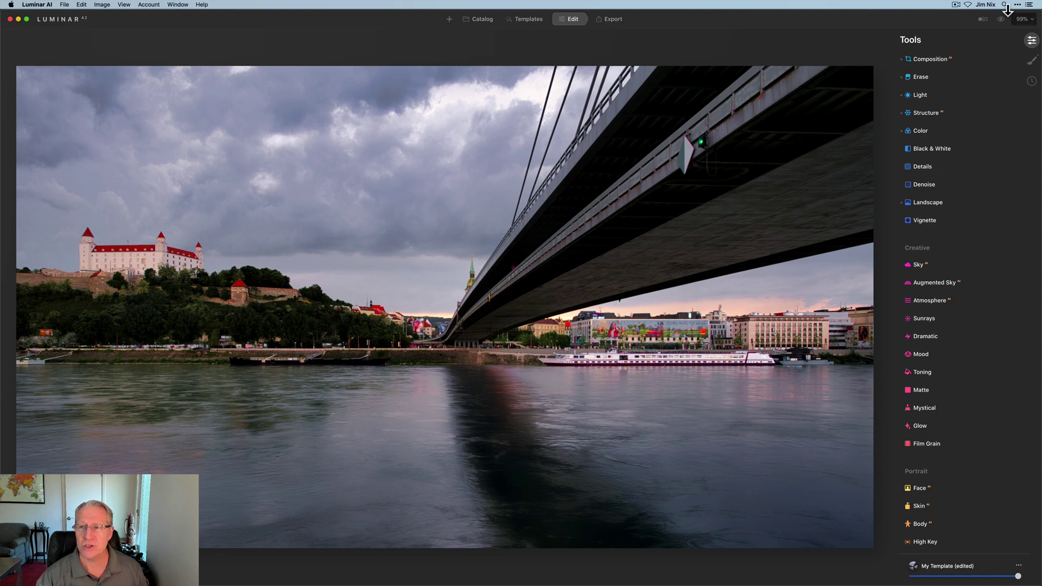
{"action": "left_click", "coordinate": [1000, 19]}
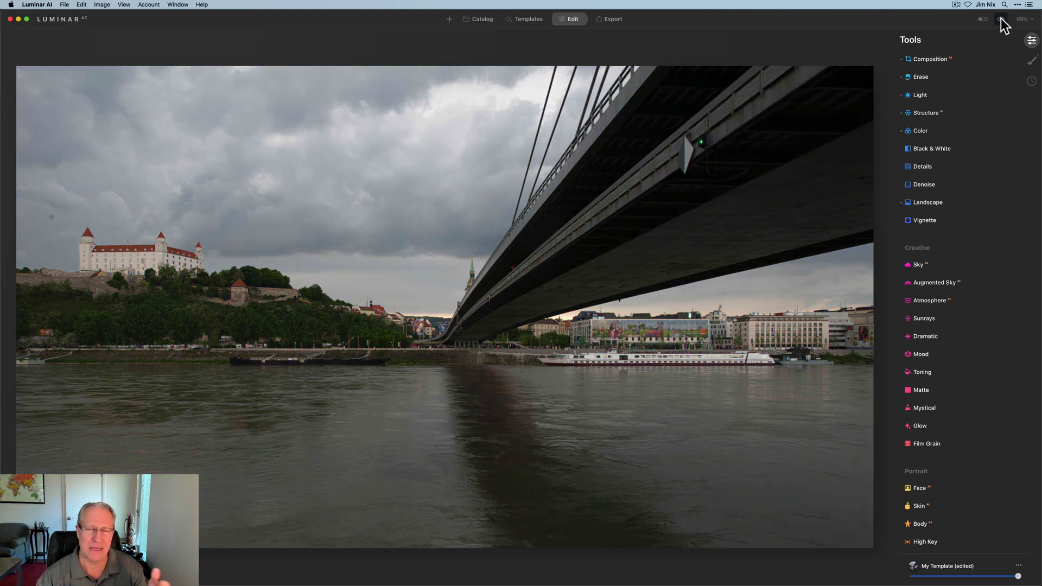
{"action": "left_click", "coordinate": [1001, 18]}
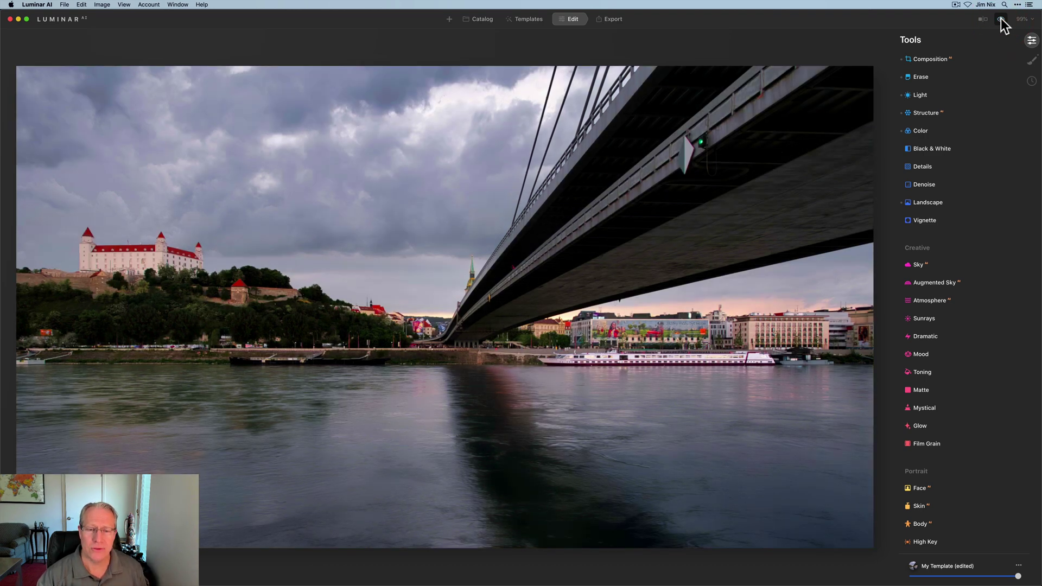